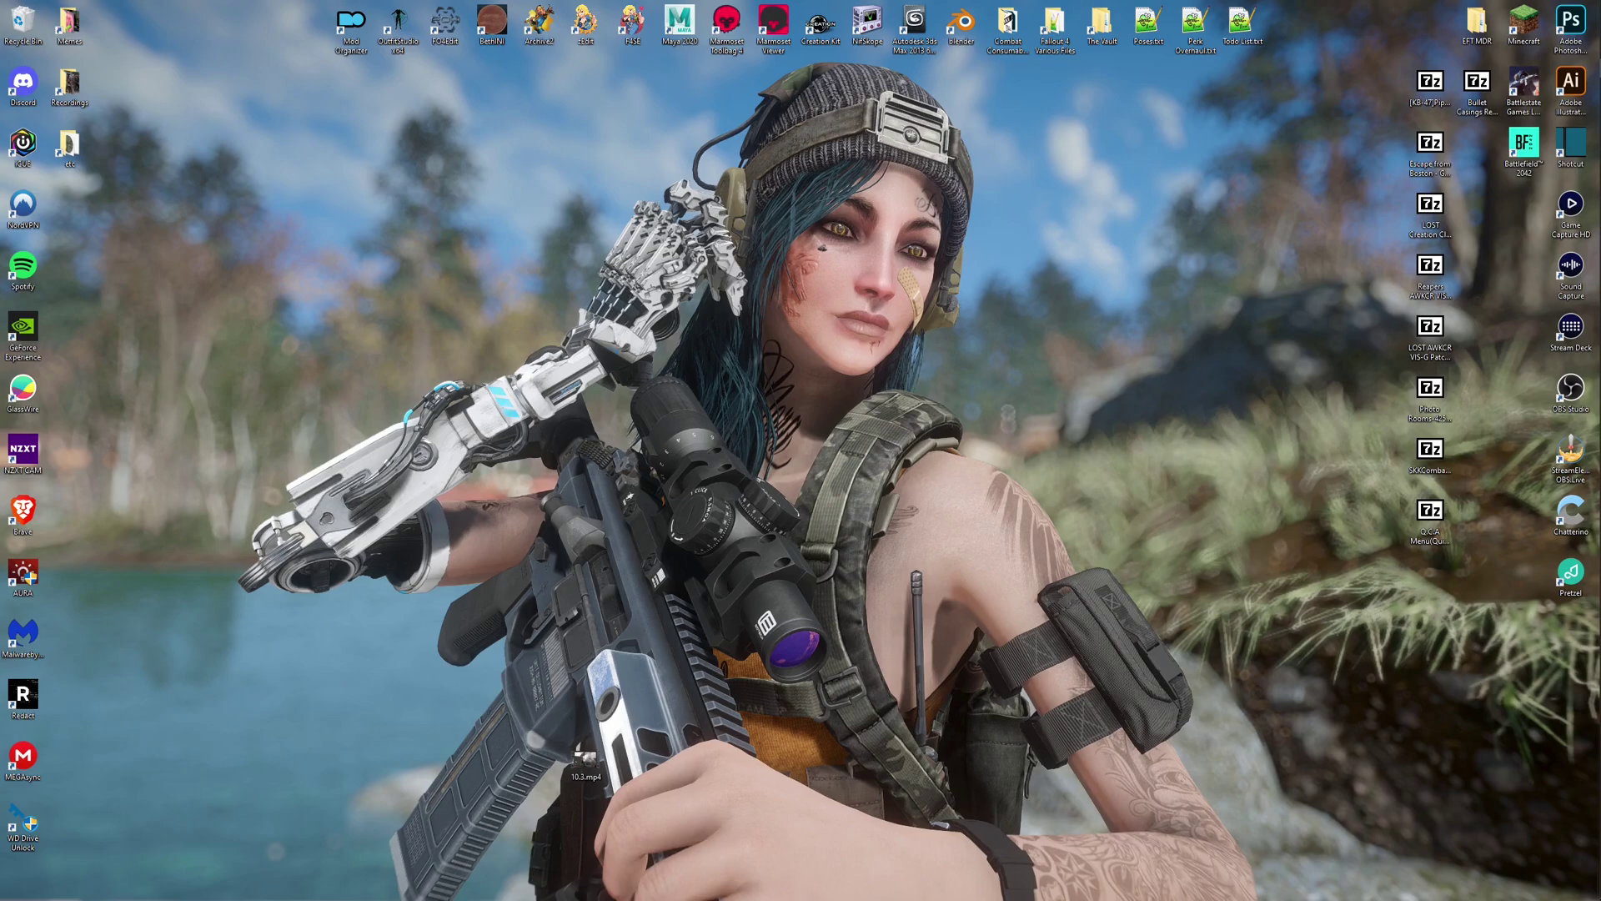
# Switch back to the web browser showing the FO4Edit mod page on Nexus Mods.
pyautogui.hotkey('alt', 'Tab')
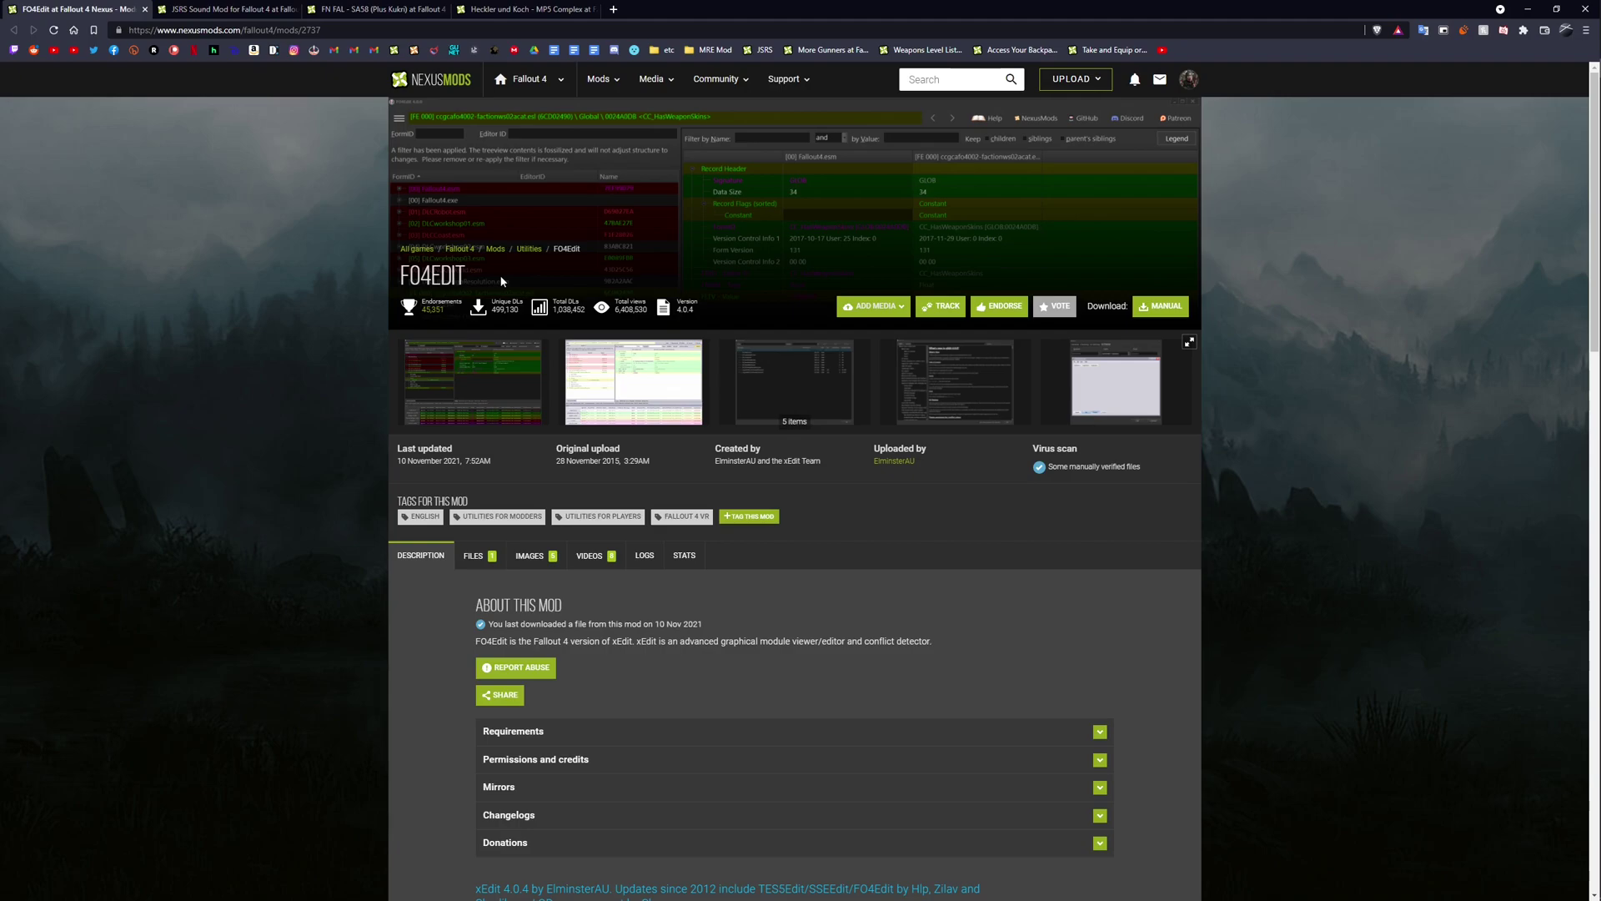
# Enlarge the FO4Edit screenshots, step through to the module selection image, and close the viewer.
pyautogui.click(482, 367)
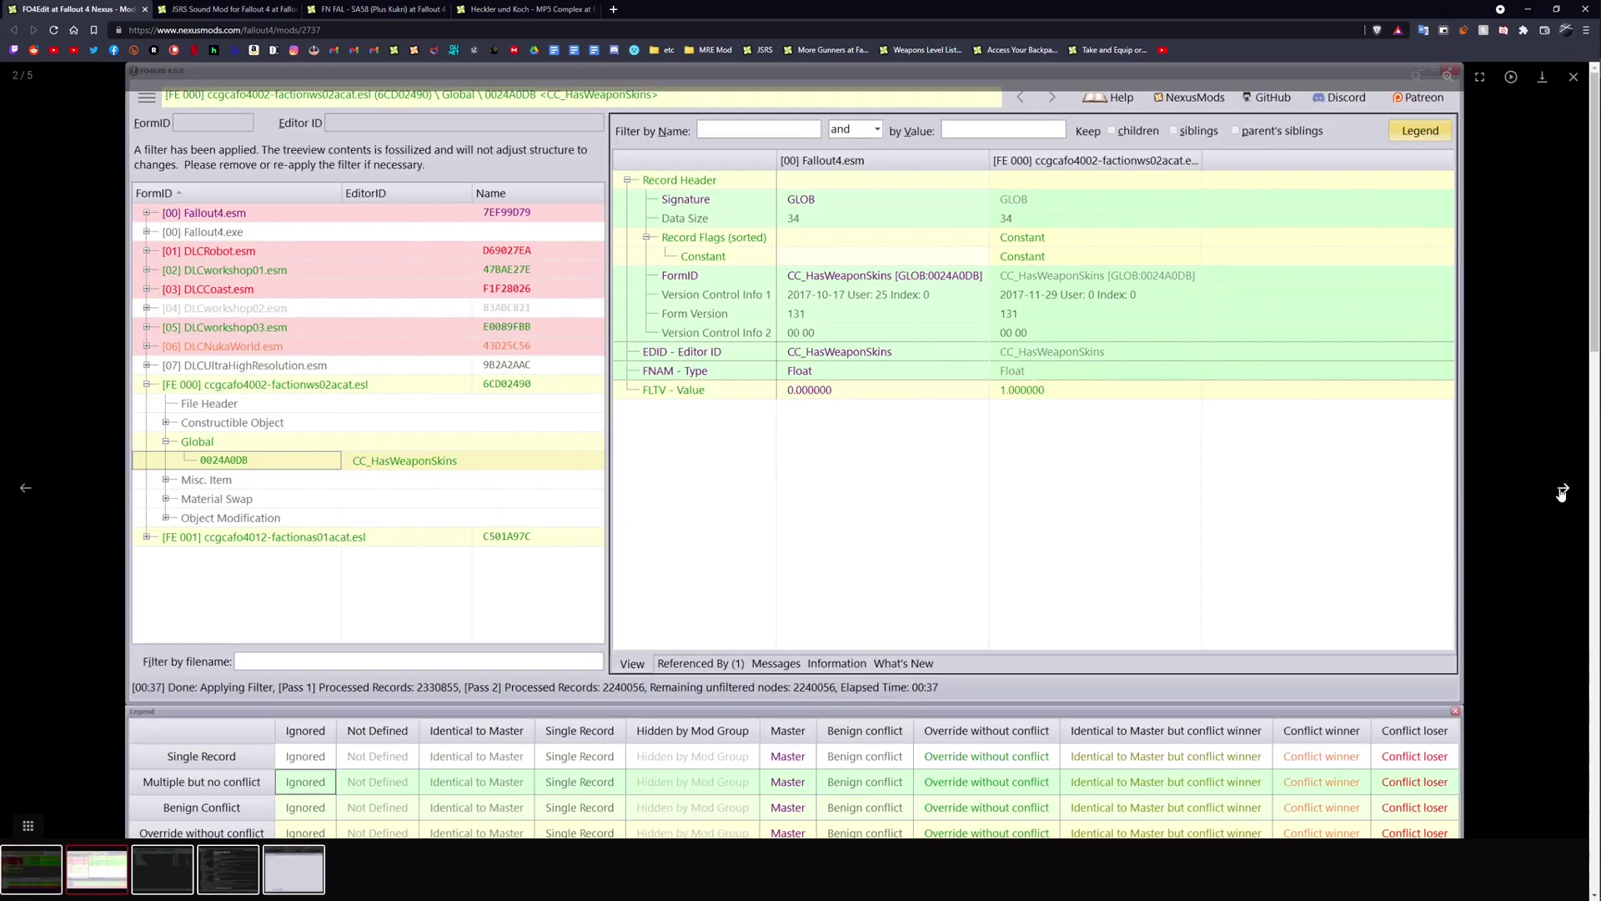
pyautogui.click(1557, 486)
pyautogui.click(1565, 492)
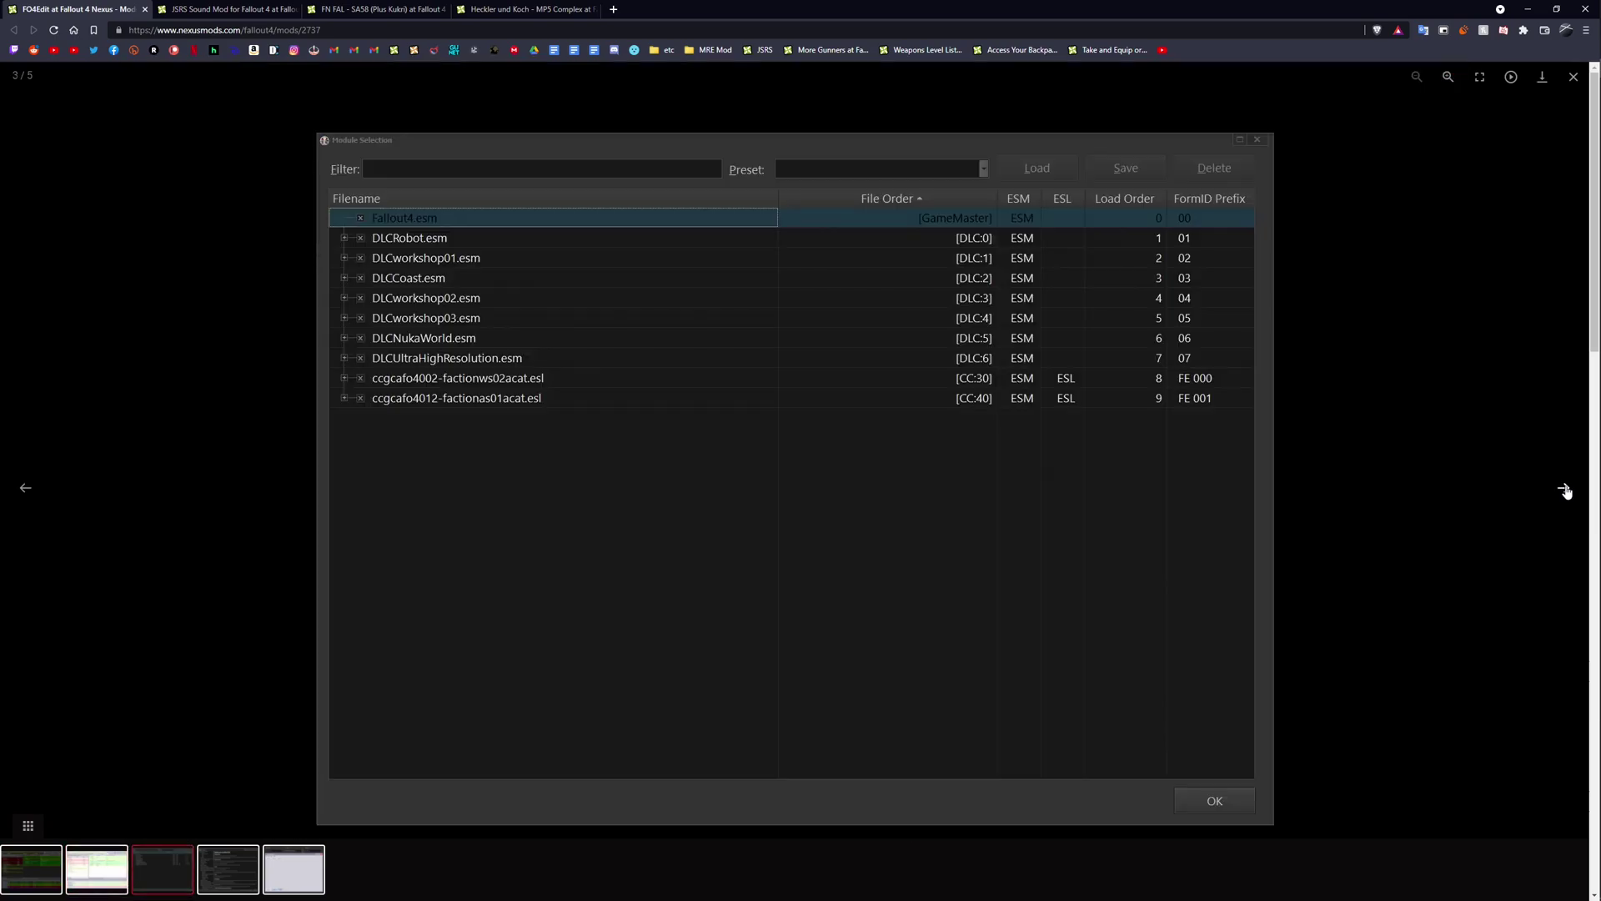
pyautogui.click(1523, 450)
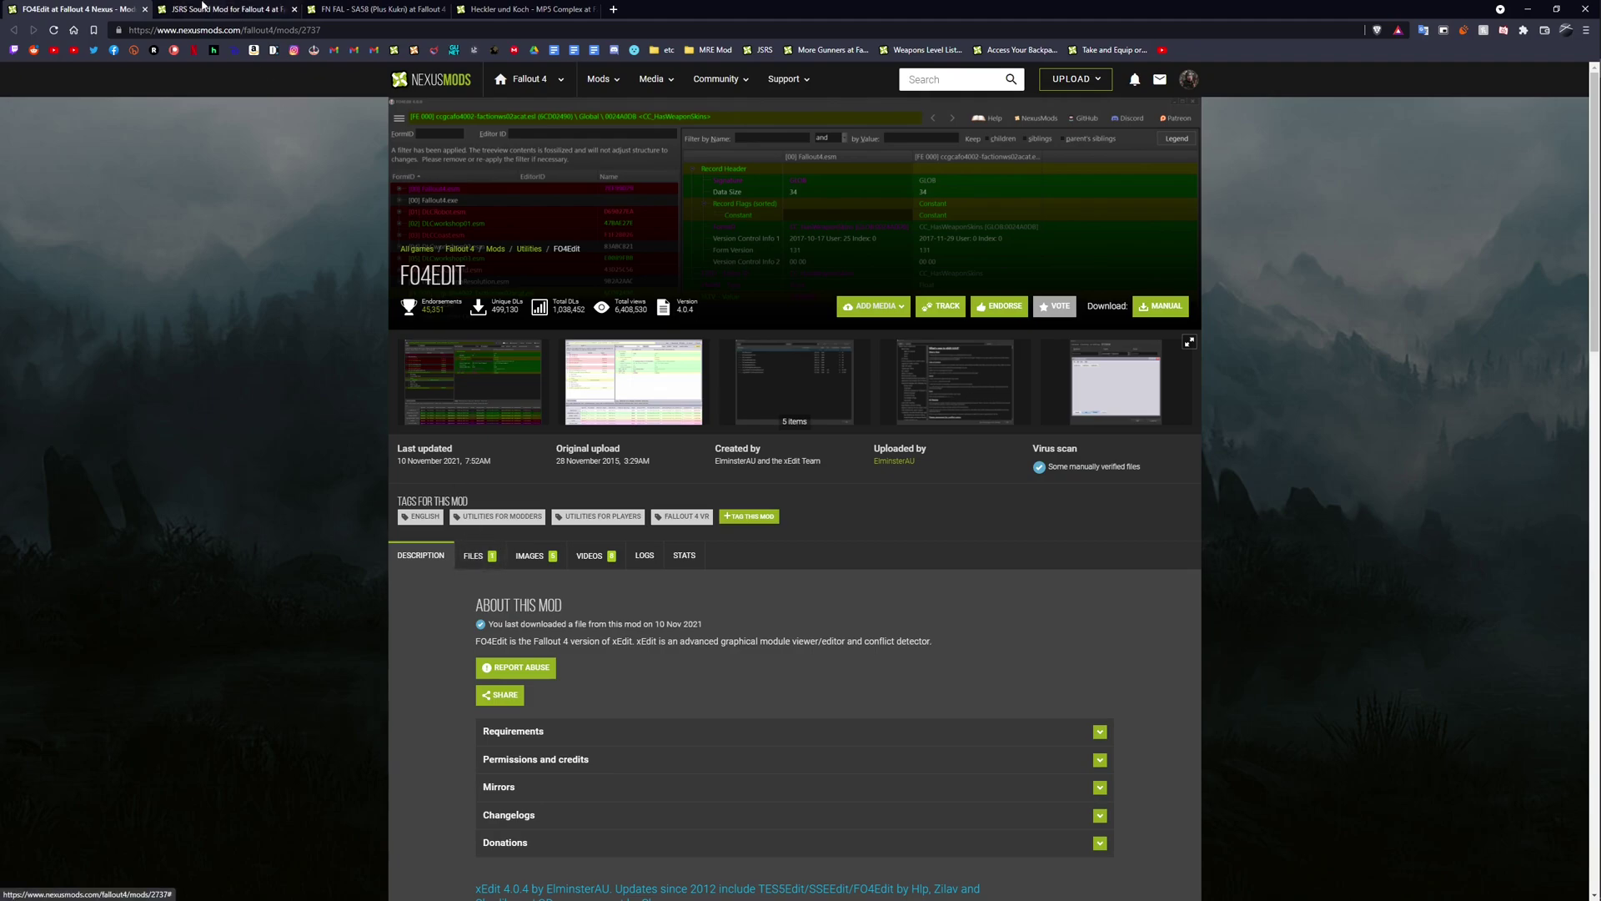
# Switch to the JSRS Sound Mod for Fallout 4 page and look over its title and description.
pyautogui.click(222, 15)
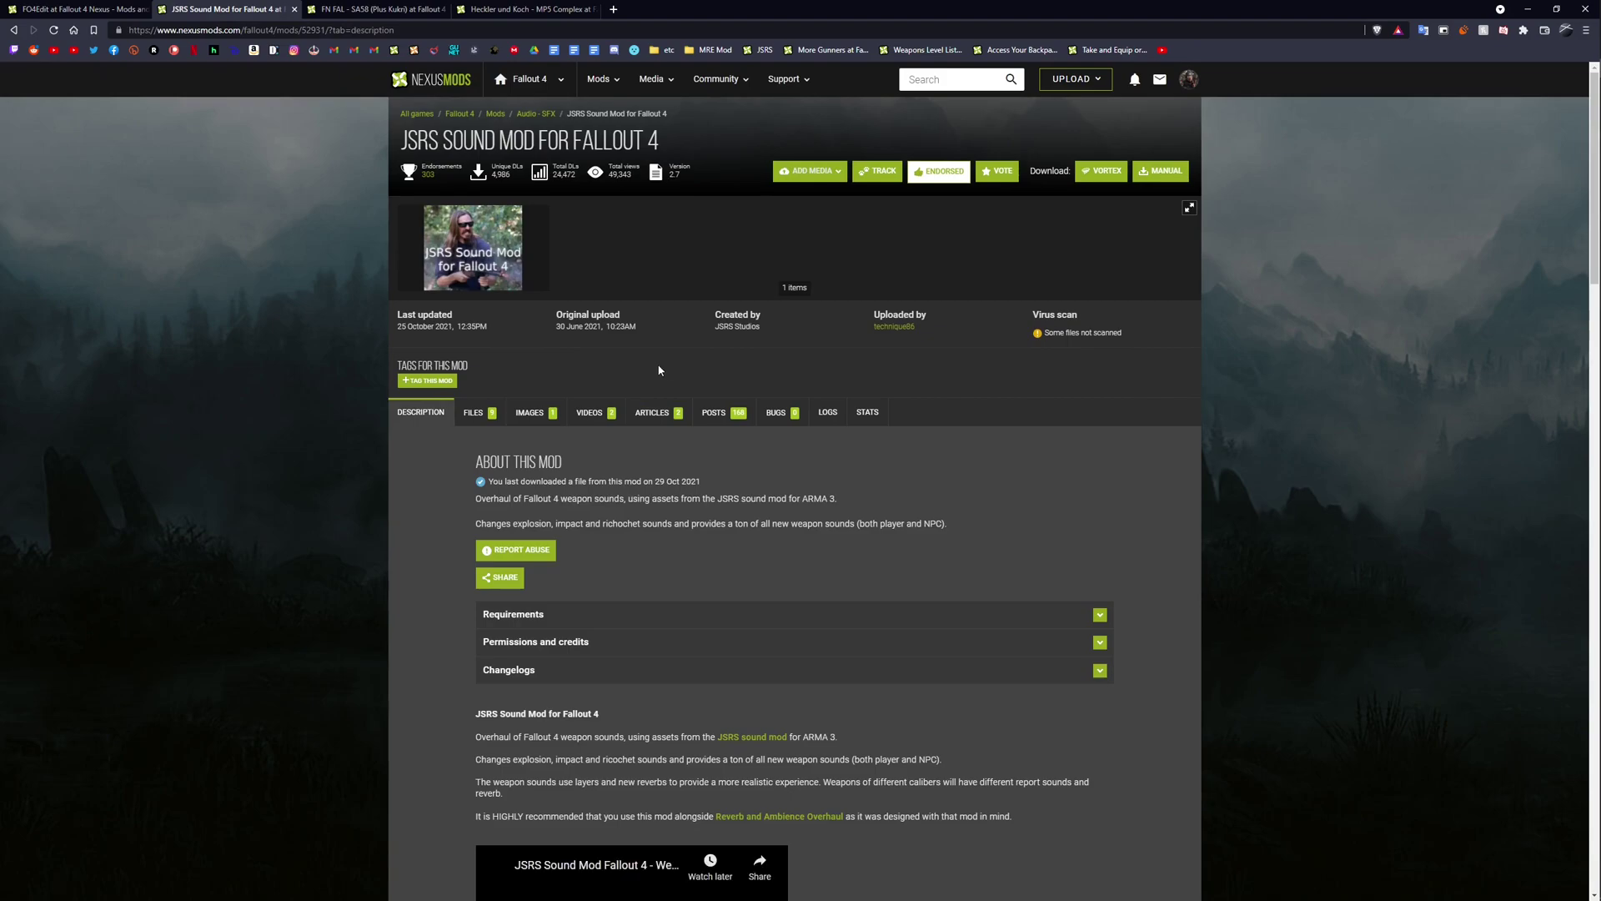
pyautogui.moveTo(406, 140); pyautogui.dragTo(547, 142)
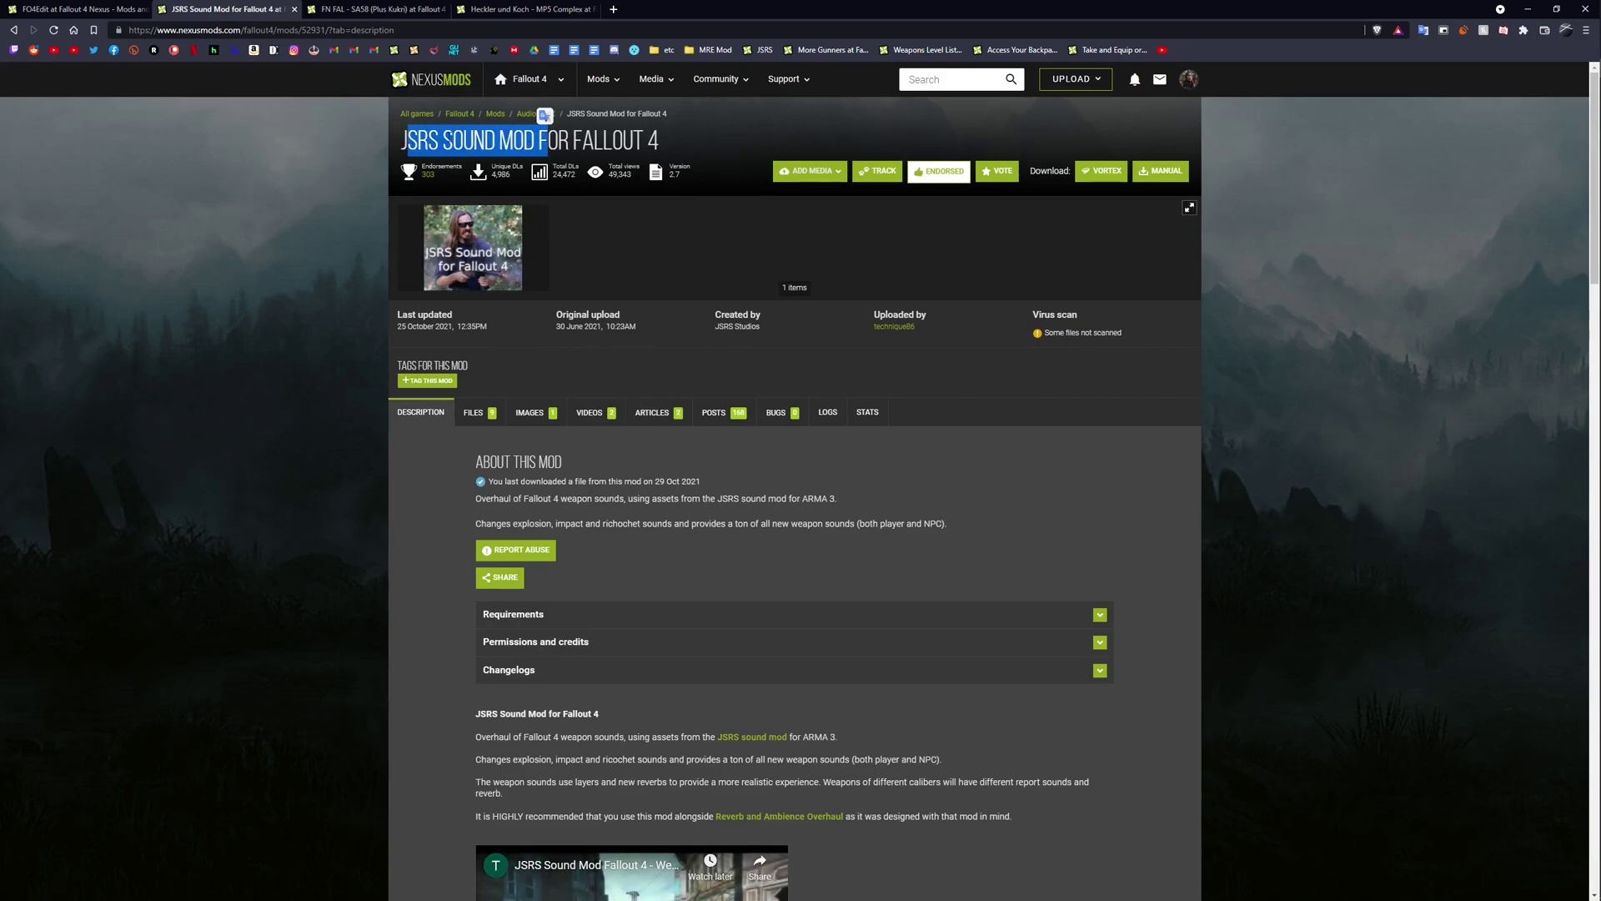
pyautogui.click(548, 142)
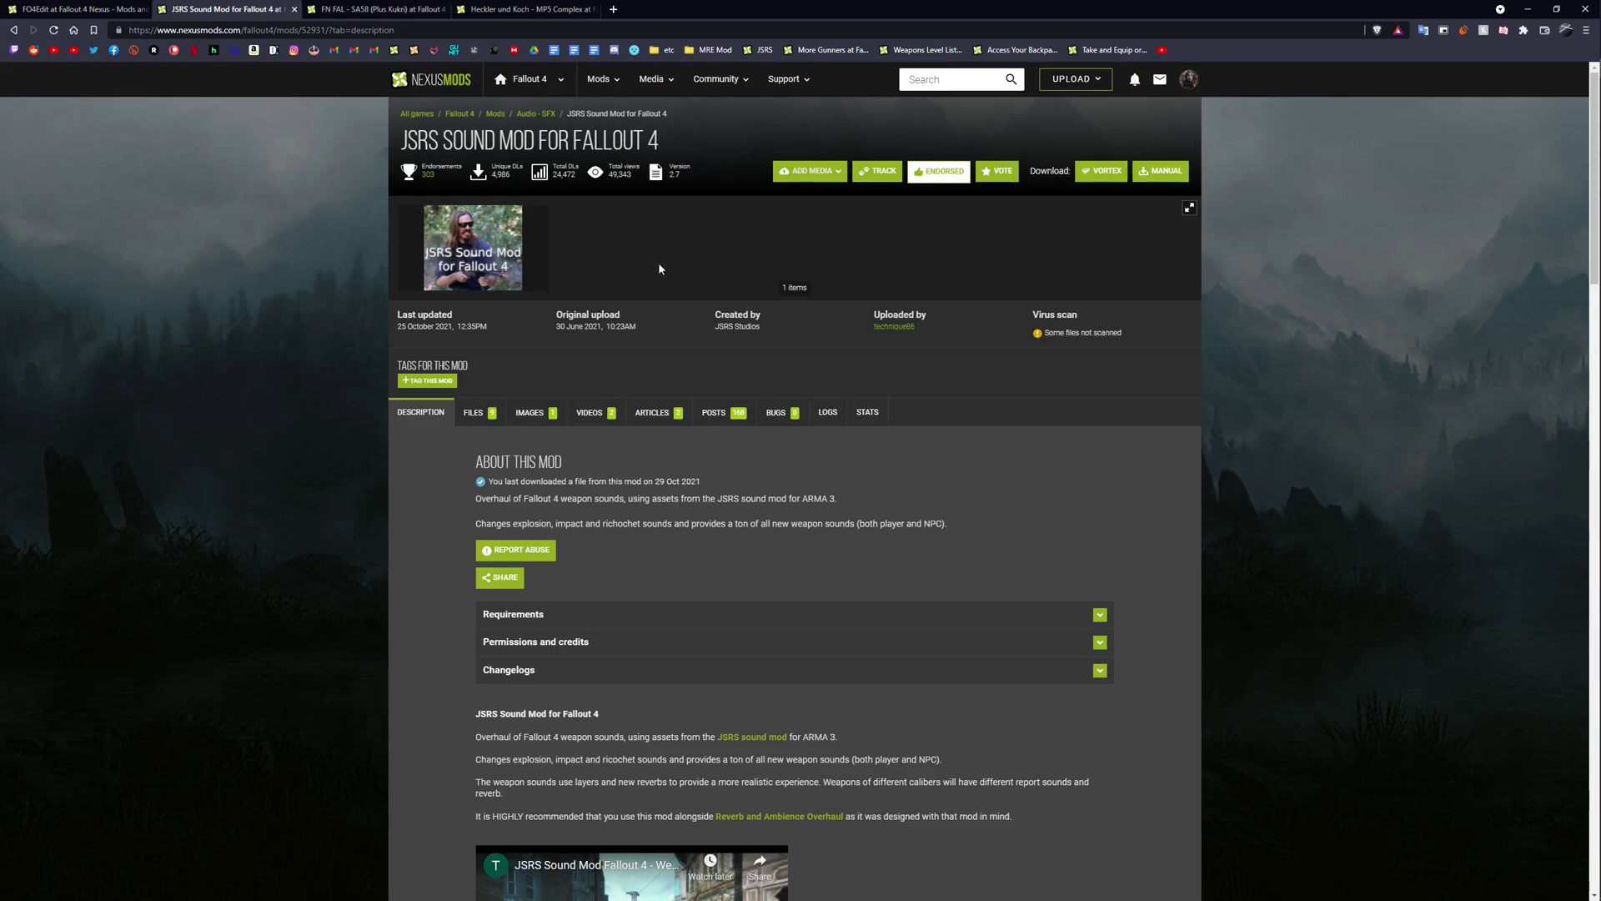
pyautogui.scroll(-4, 805, 317)
pyautogui.scroll(4, 907, 405)
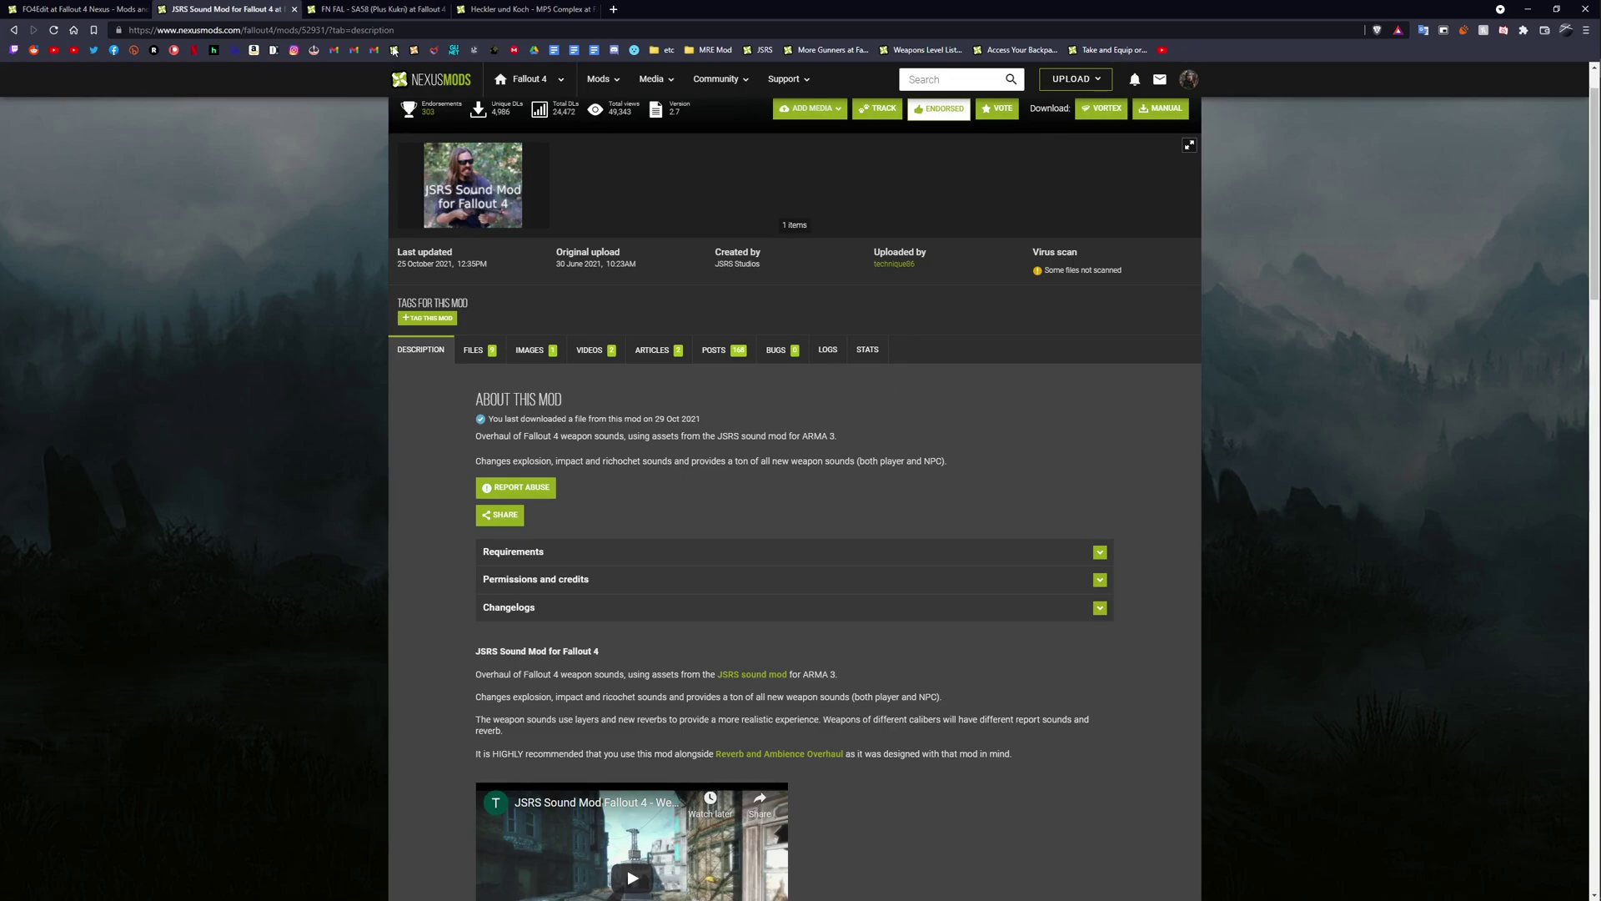
# Look over the FN FAL - SA58 page and the MP5 COMPLEX title on the Heckler und Koch page.
pyautogui.click(371, 7)
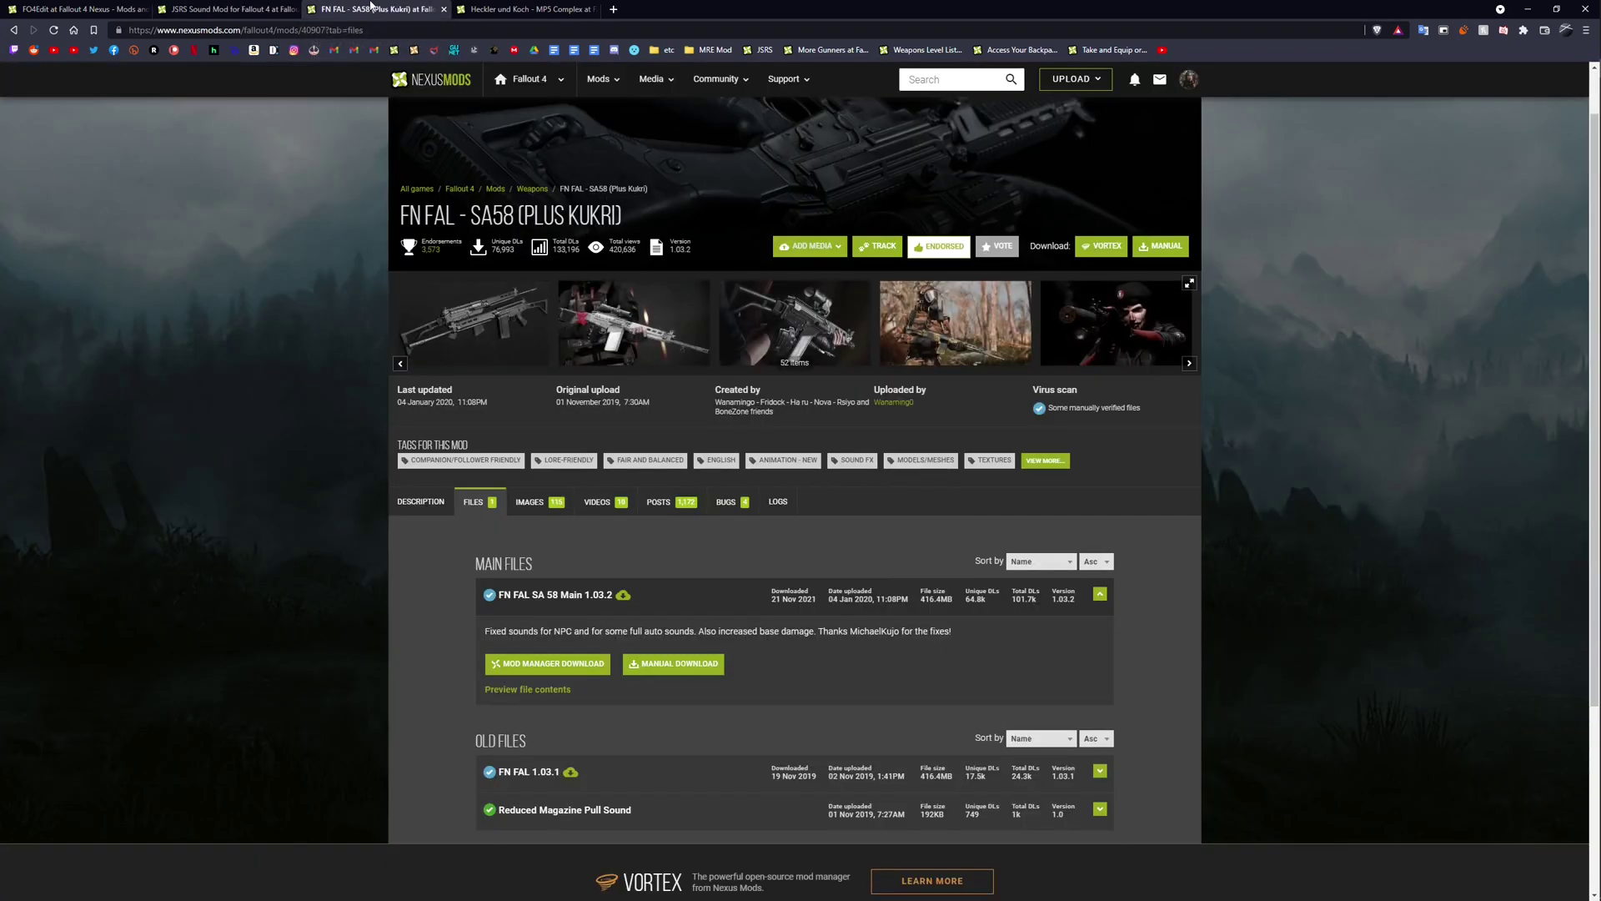
pyautogui.moveTo(401, 216); pyautogui.dragTo(622, 215)
pyautogui.click(525, 8)
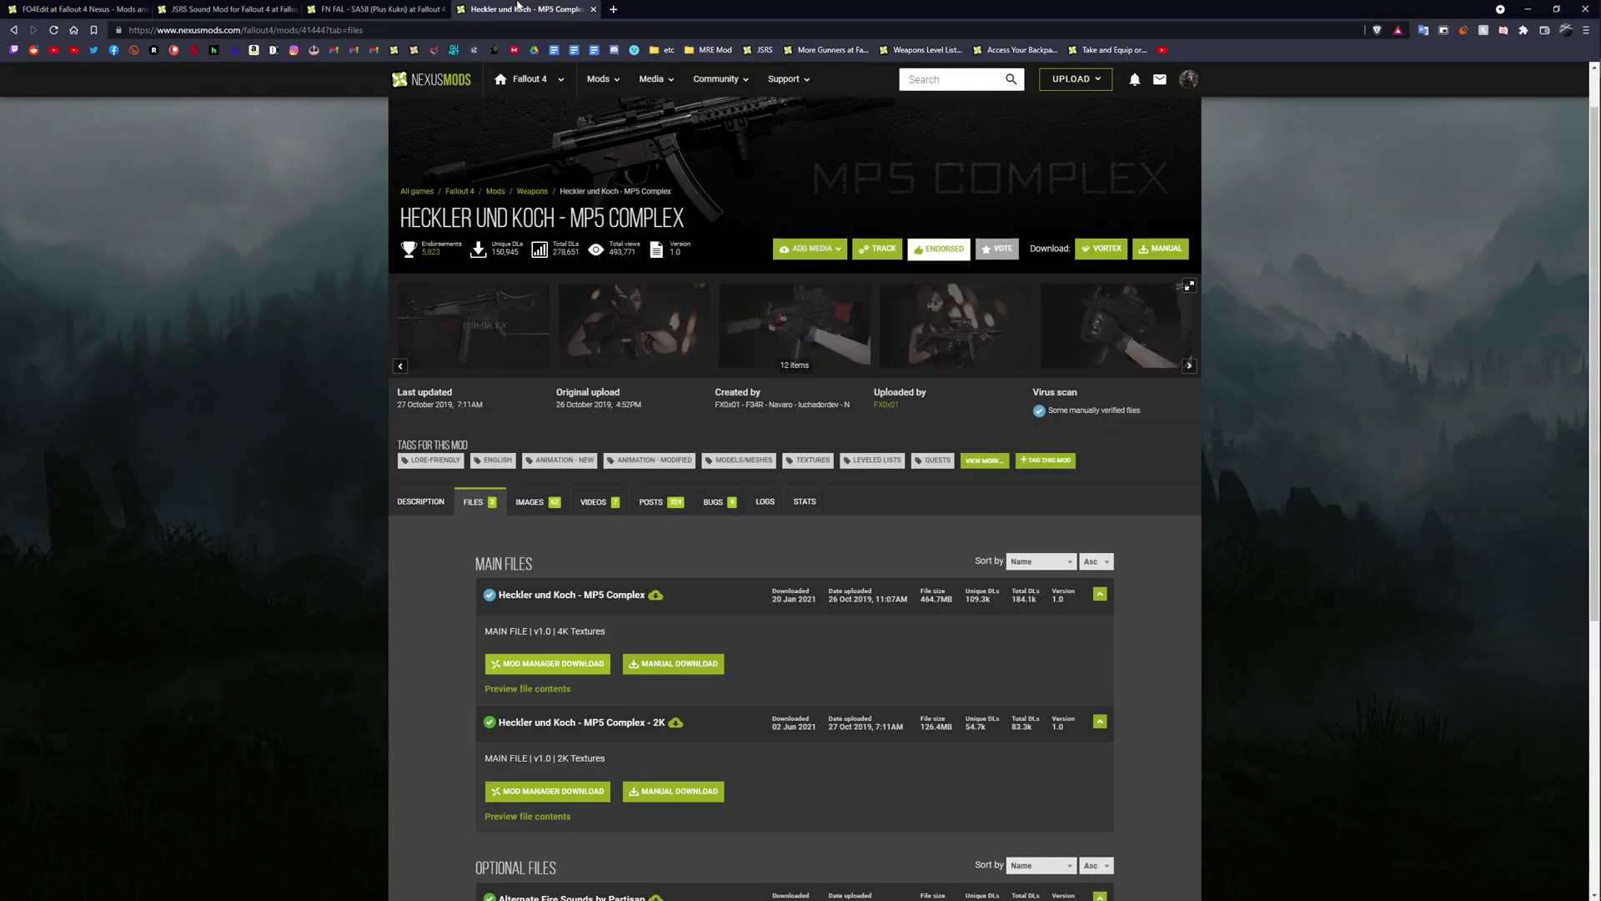
pyautogui.moveTo(571, 217); pyautogui.dragTo(684, 218)
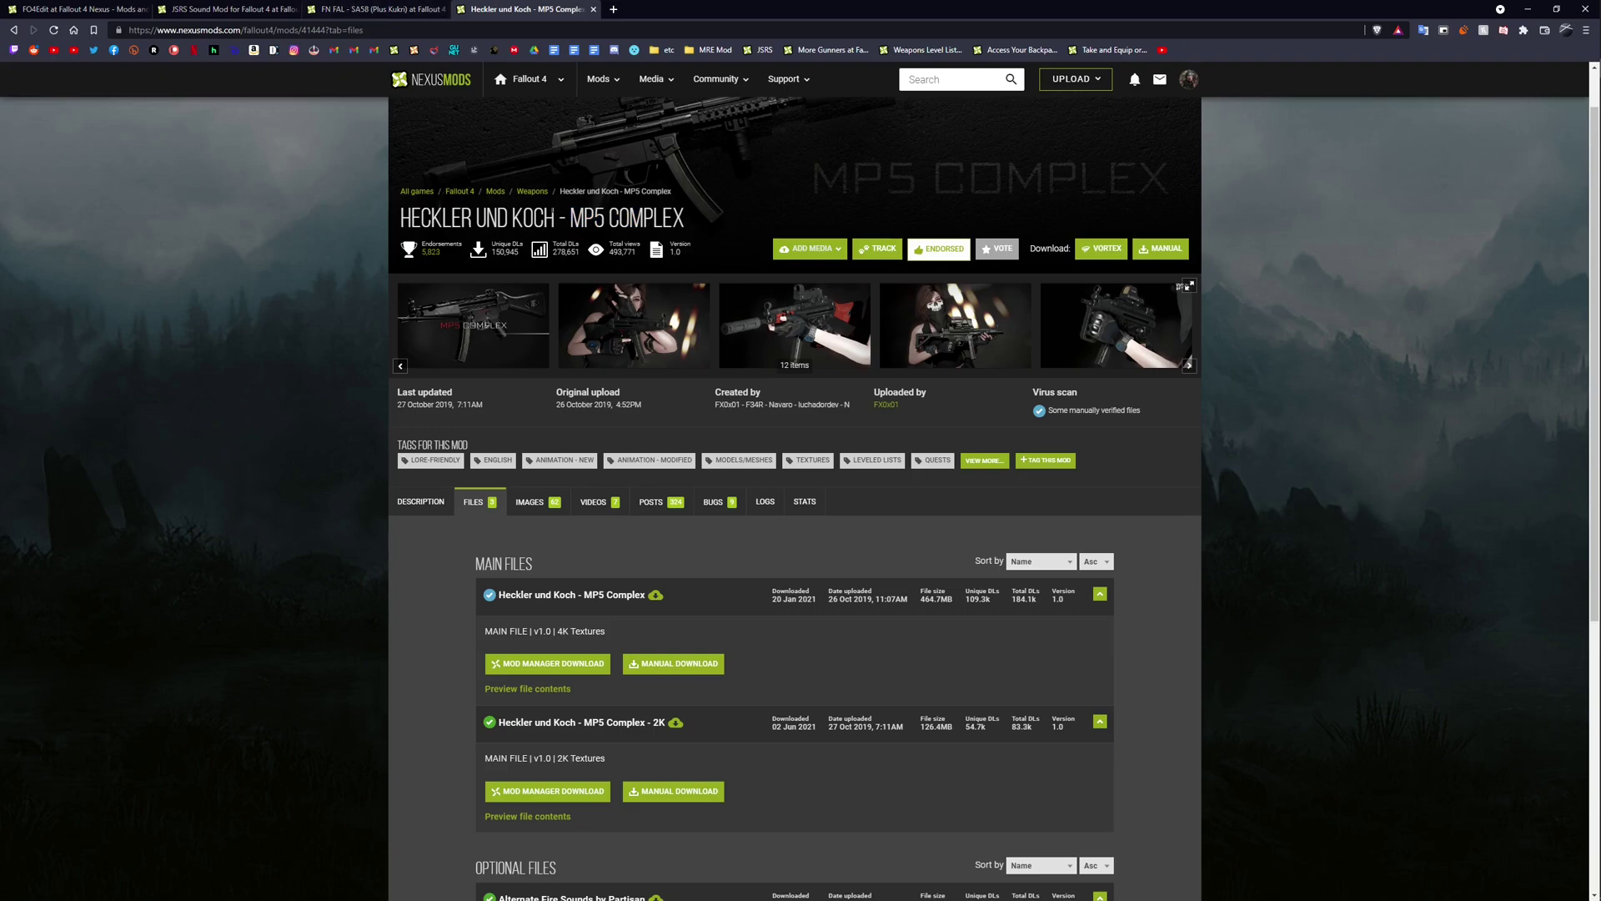
# Highlight MP5 COMPLEX again, return to the FN FAL - SA58 page and minimize the browser.
pyautogui.moveTo(568, 218); pyautogui.dragTo(713, 219)
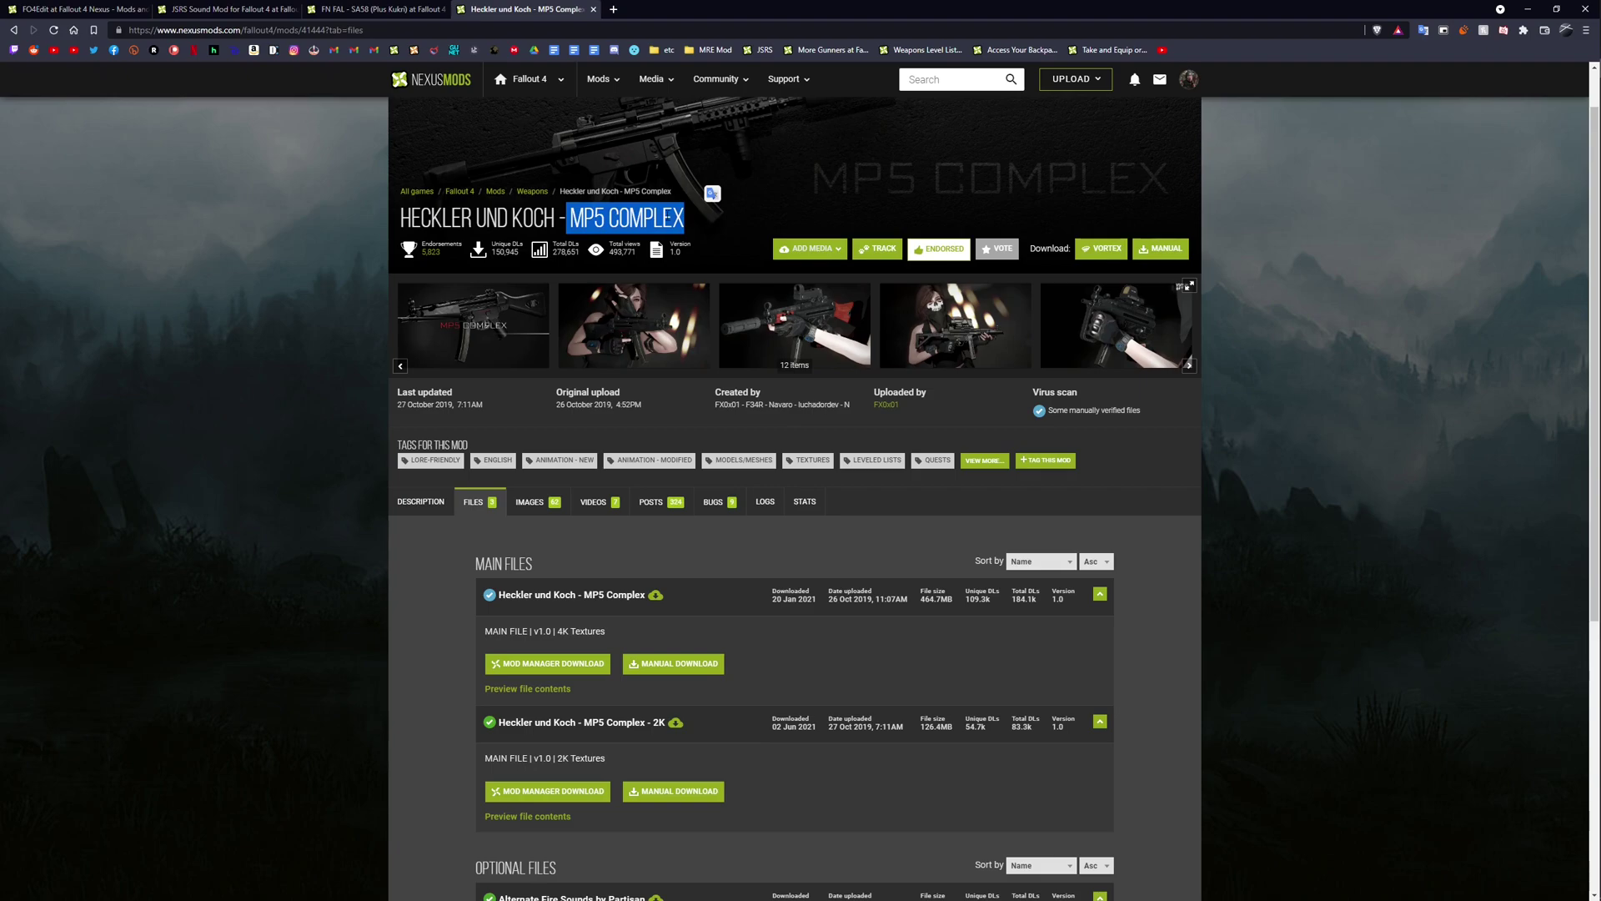
pyautogui.hotkey('ctrl', 'pageup')
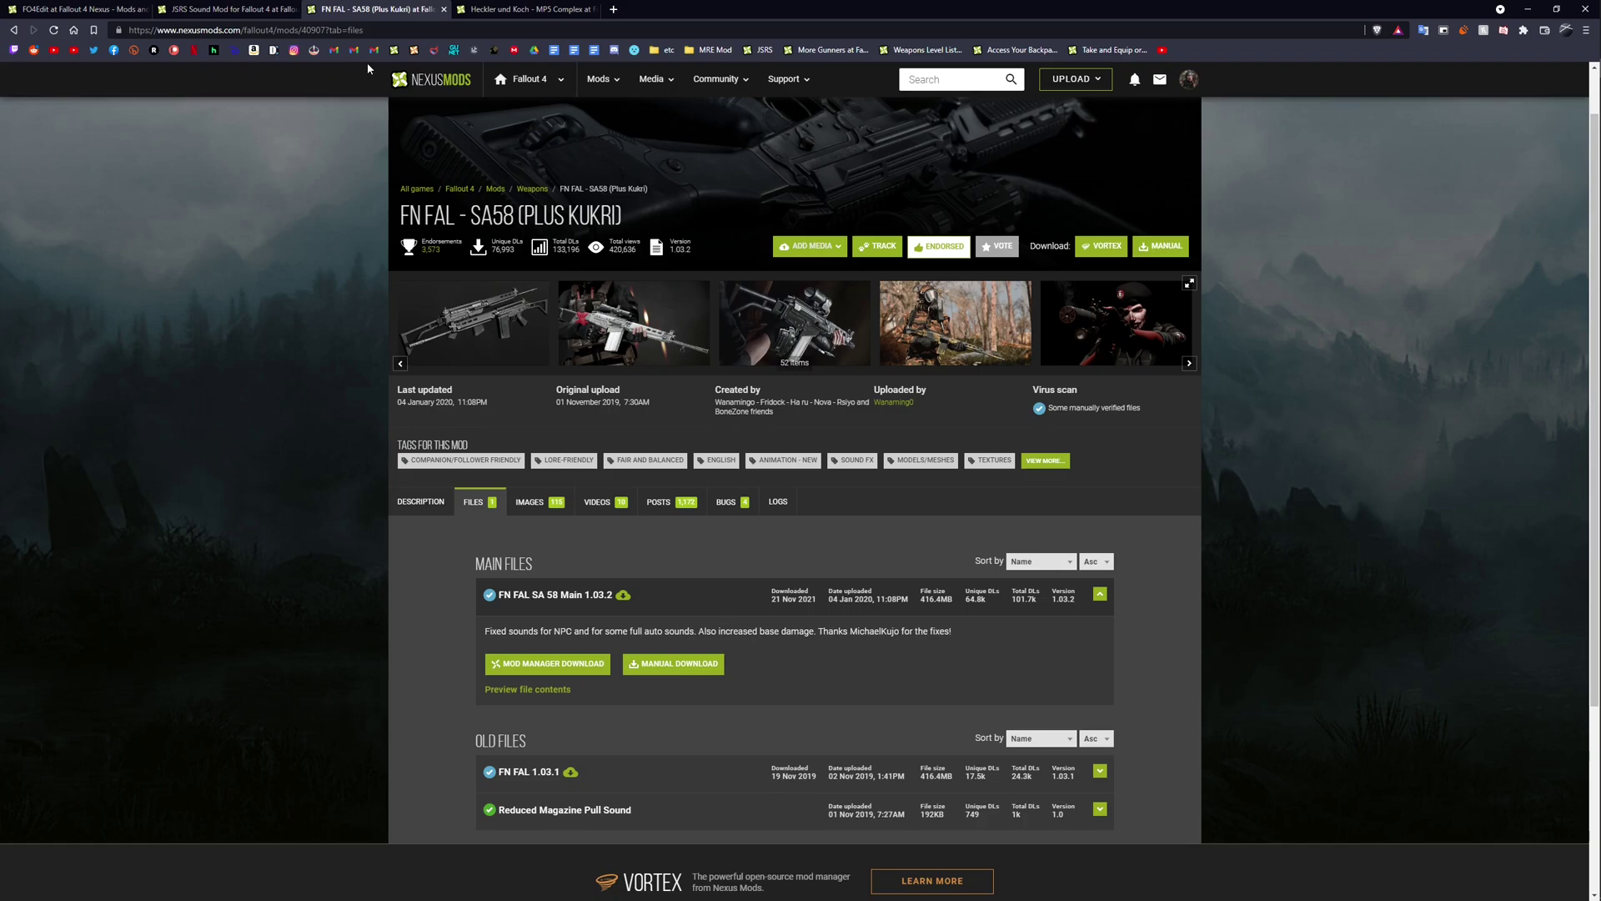
pyautogui.click(1527, 8)
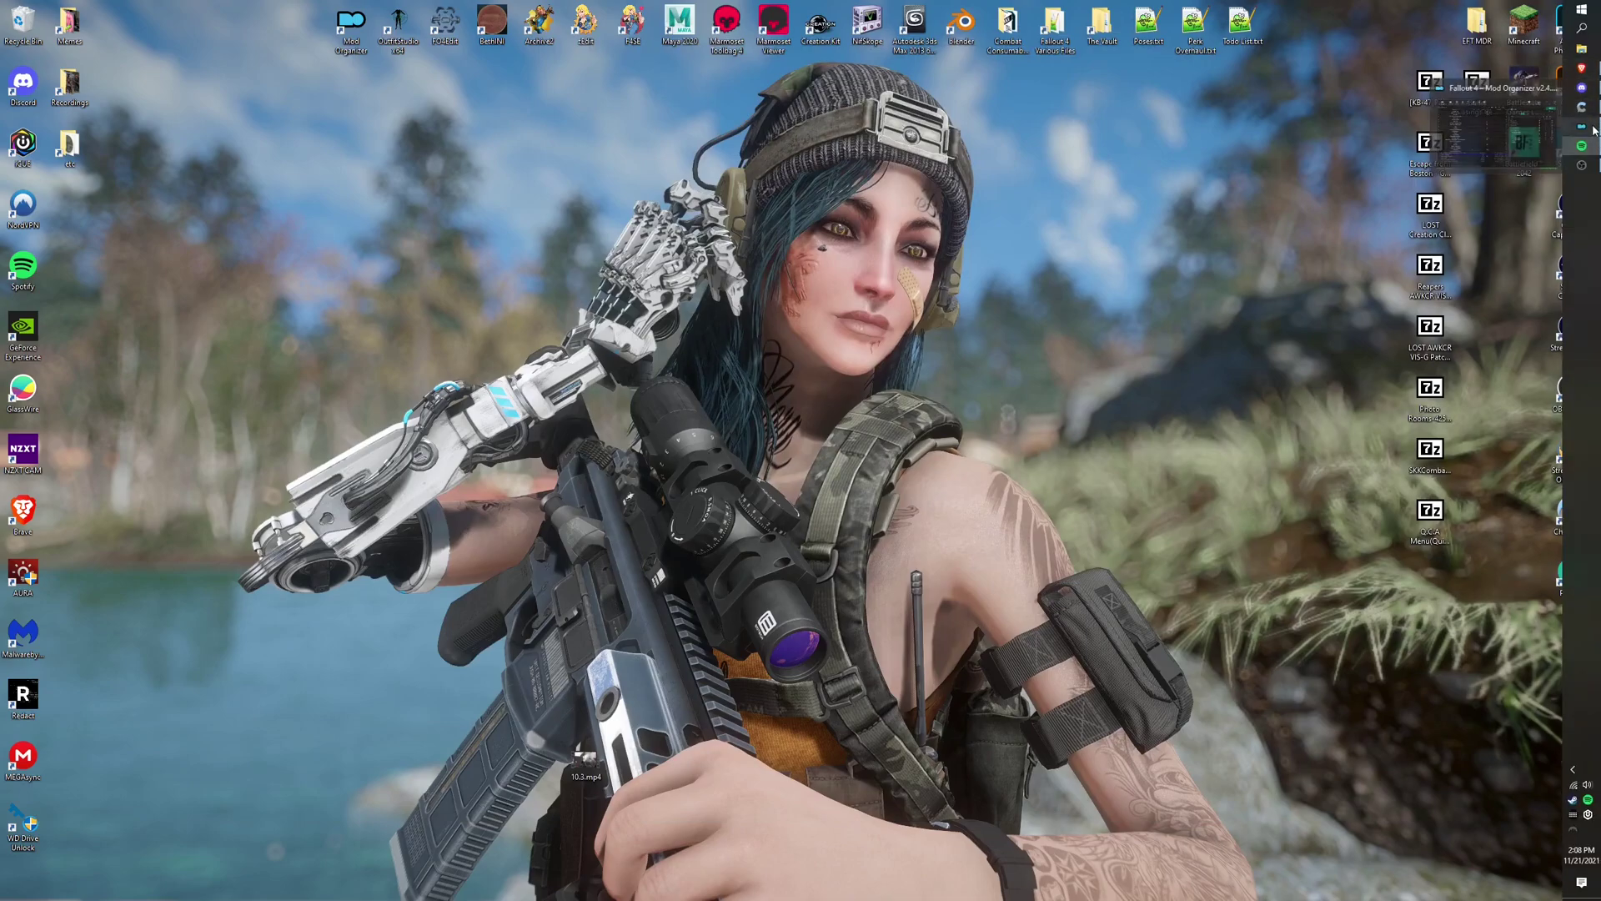
# Restore Mod Organizer 2, keep FO4Edit as the chosen executable and run it.
pyautogui.click(1591, 127)
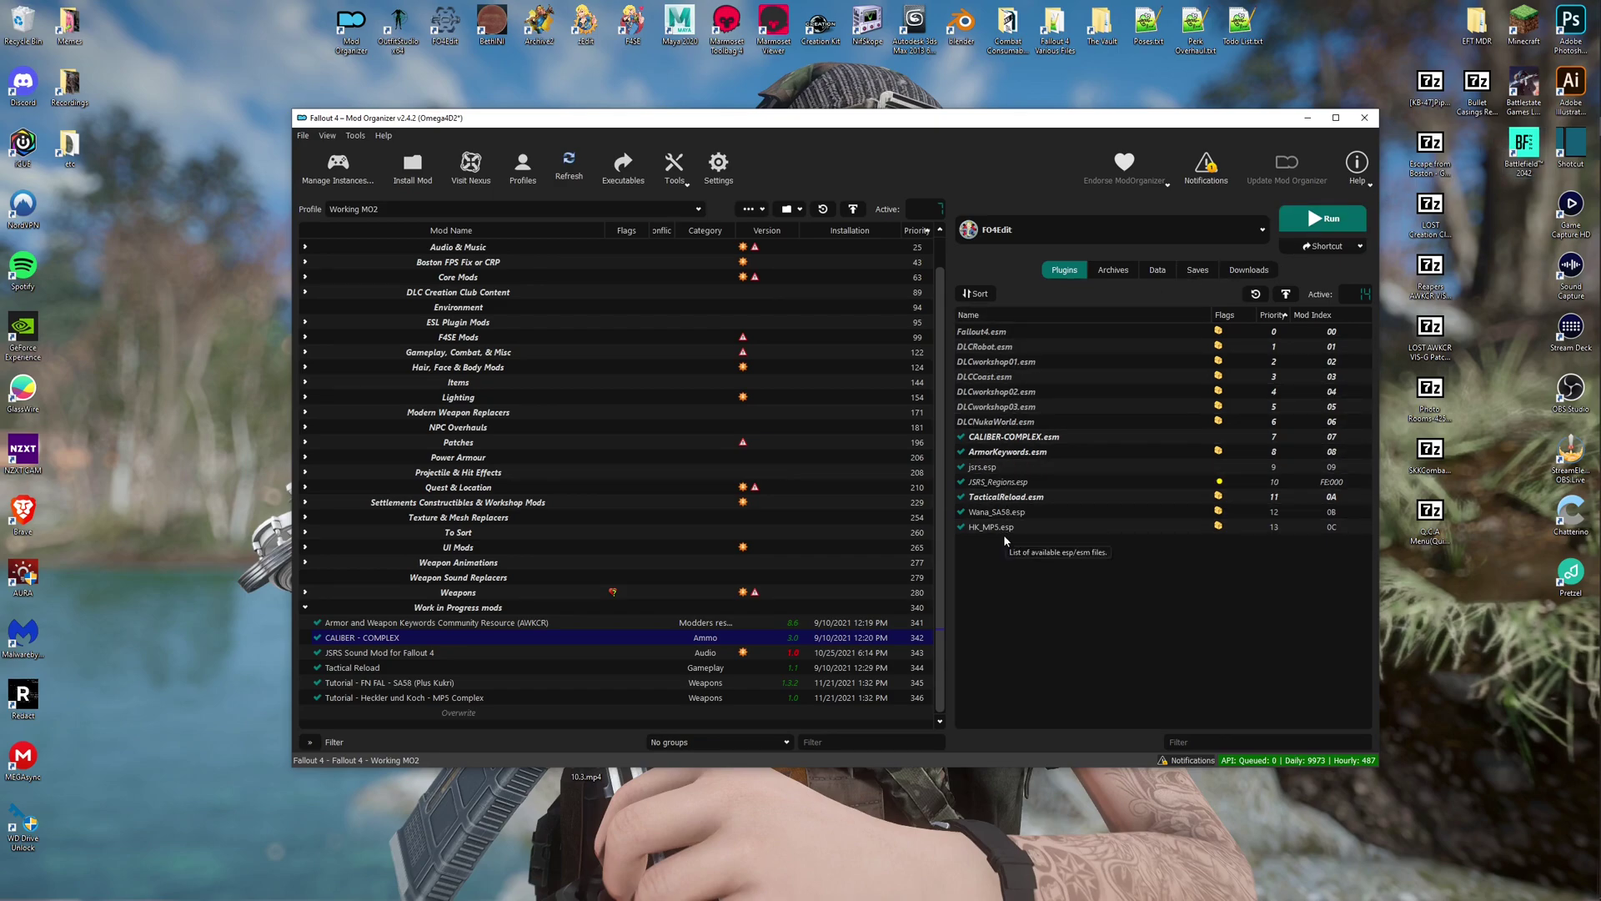
pyautogui.click(1262, 233)
pyautogui.click(1266, 236)
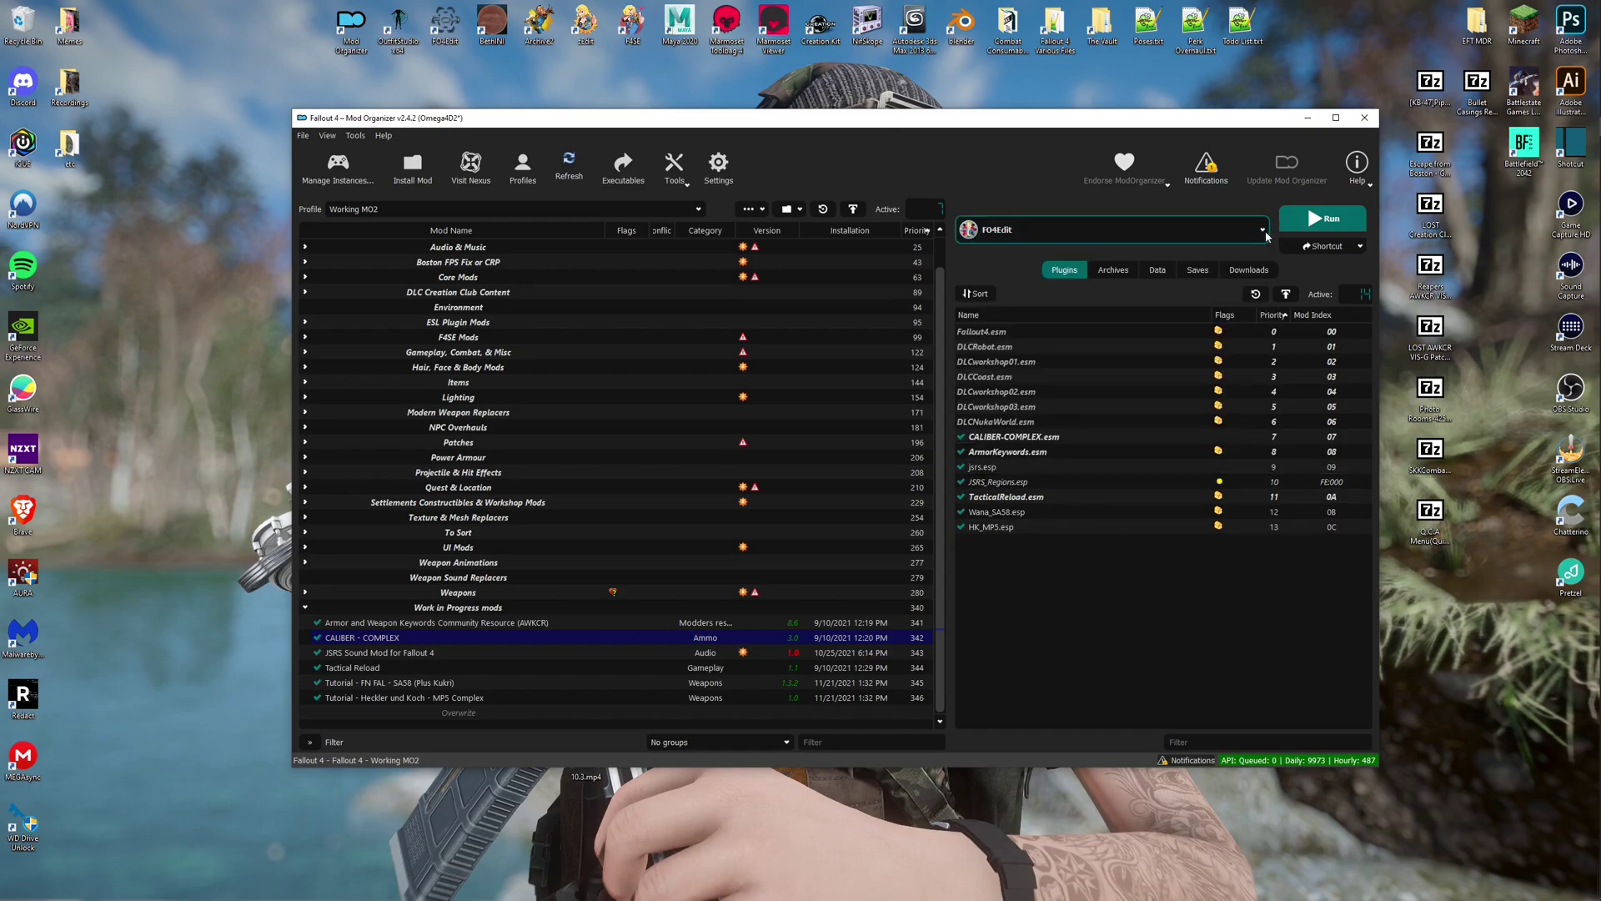
pyautogui.click(1266, 236)
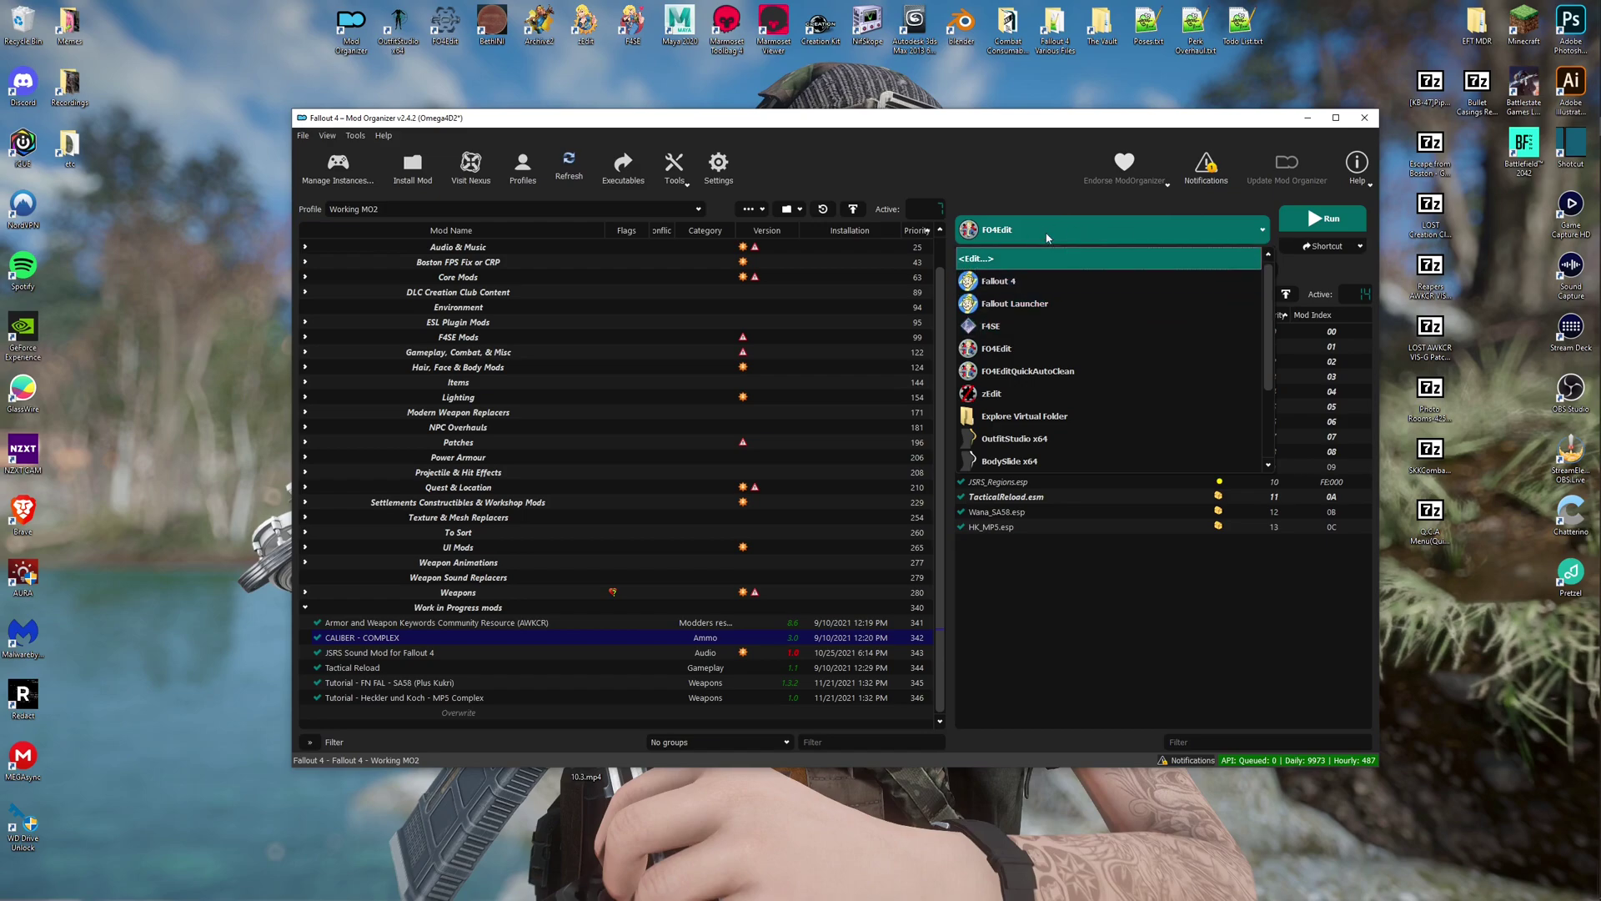
pyautogui.click(1003, 193)
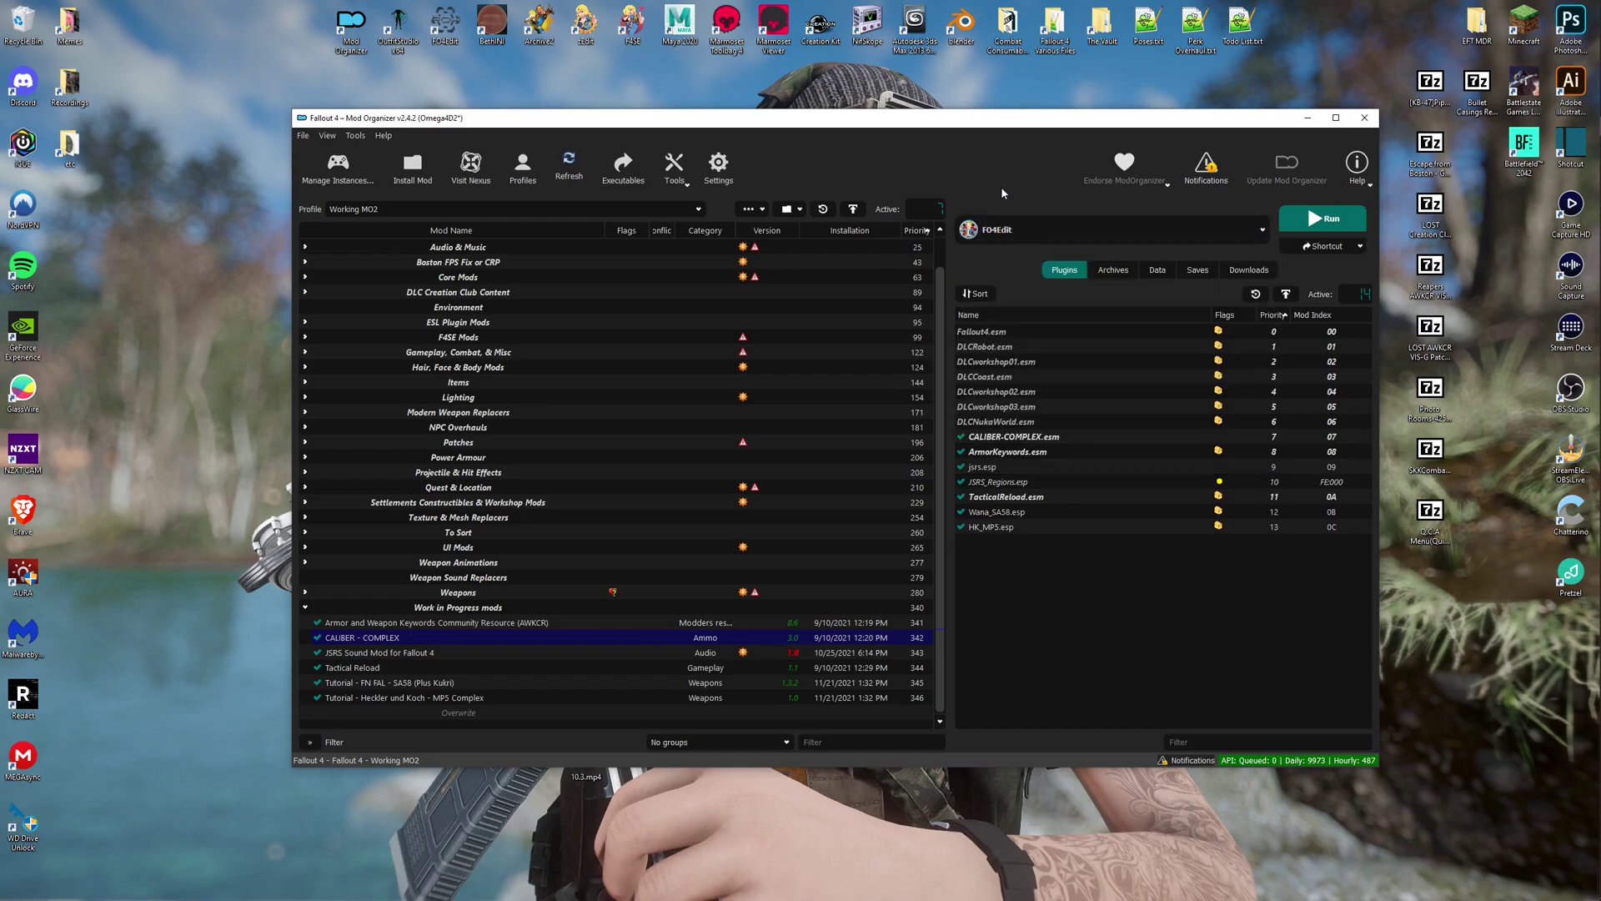
pyautogui.click(1049, 226)
pyautogui.click(1324, 227)
pyautogui.click(1326, 221)
pyautogui.click(1334, 218)
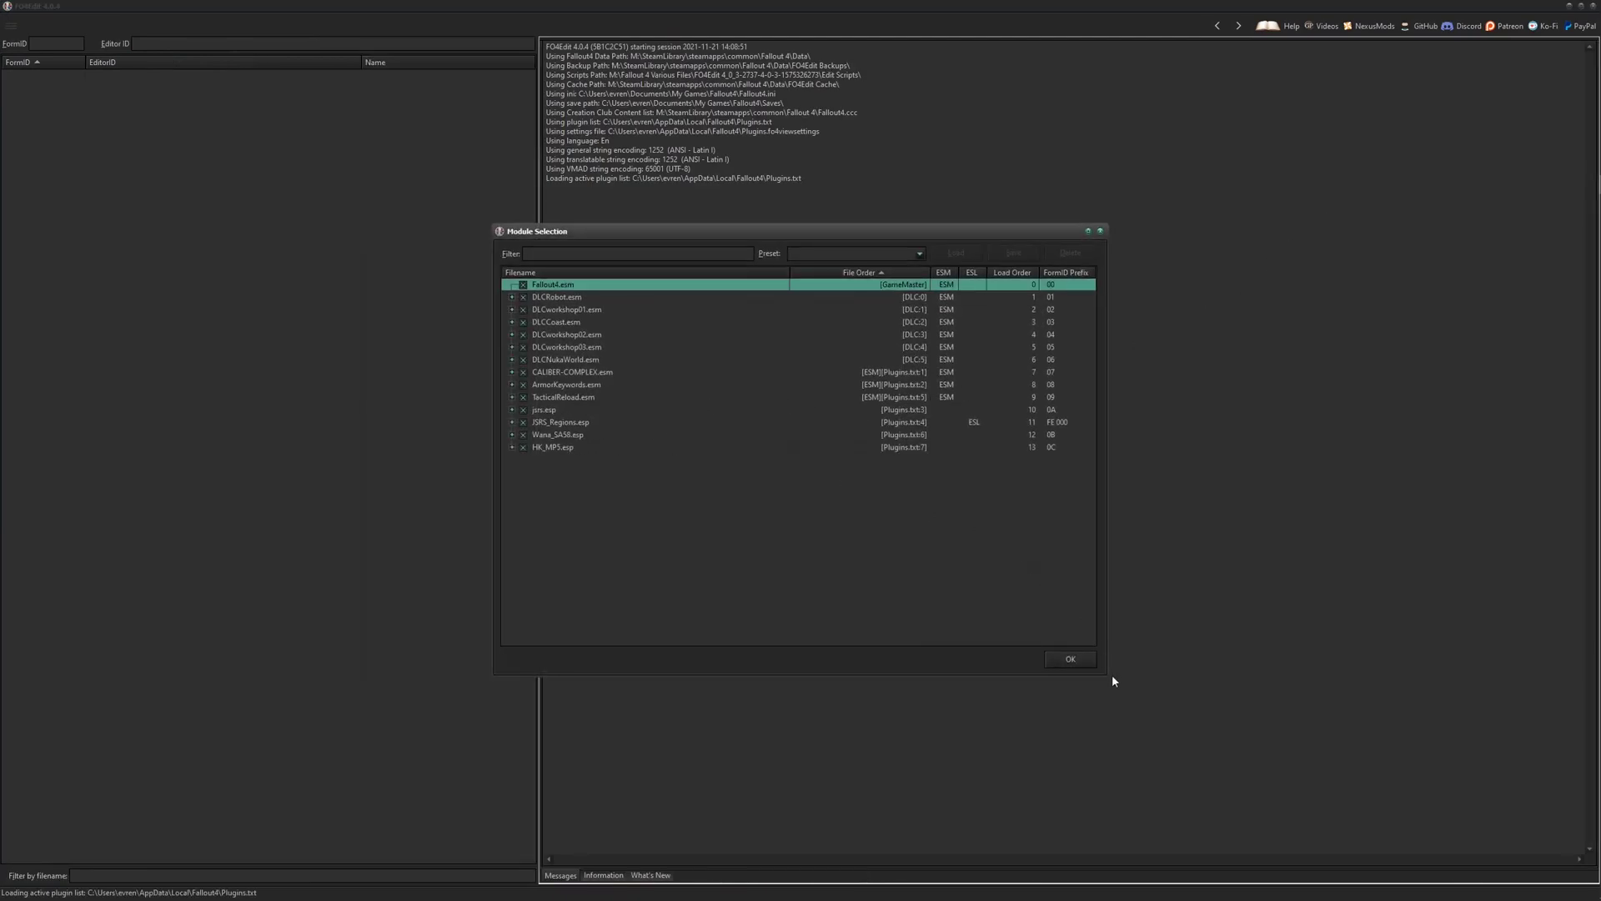
# Load the selected plugins, then expand HK_MP5.esp and its Weapon group.
pyautogui.click(1075, 659)
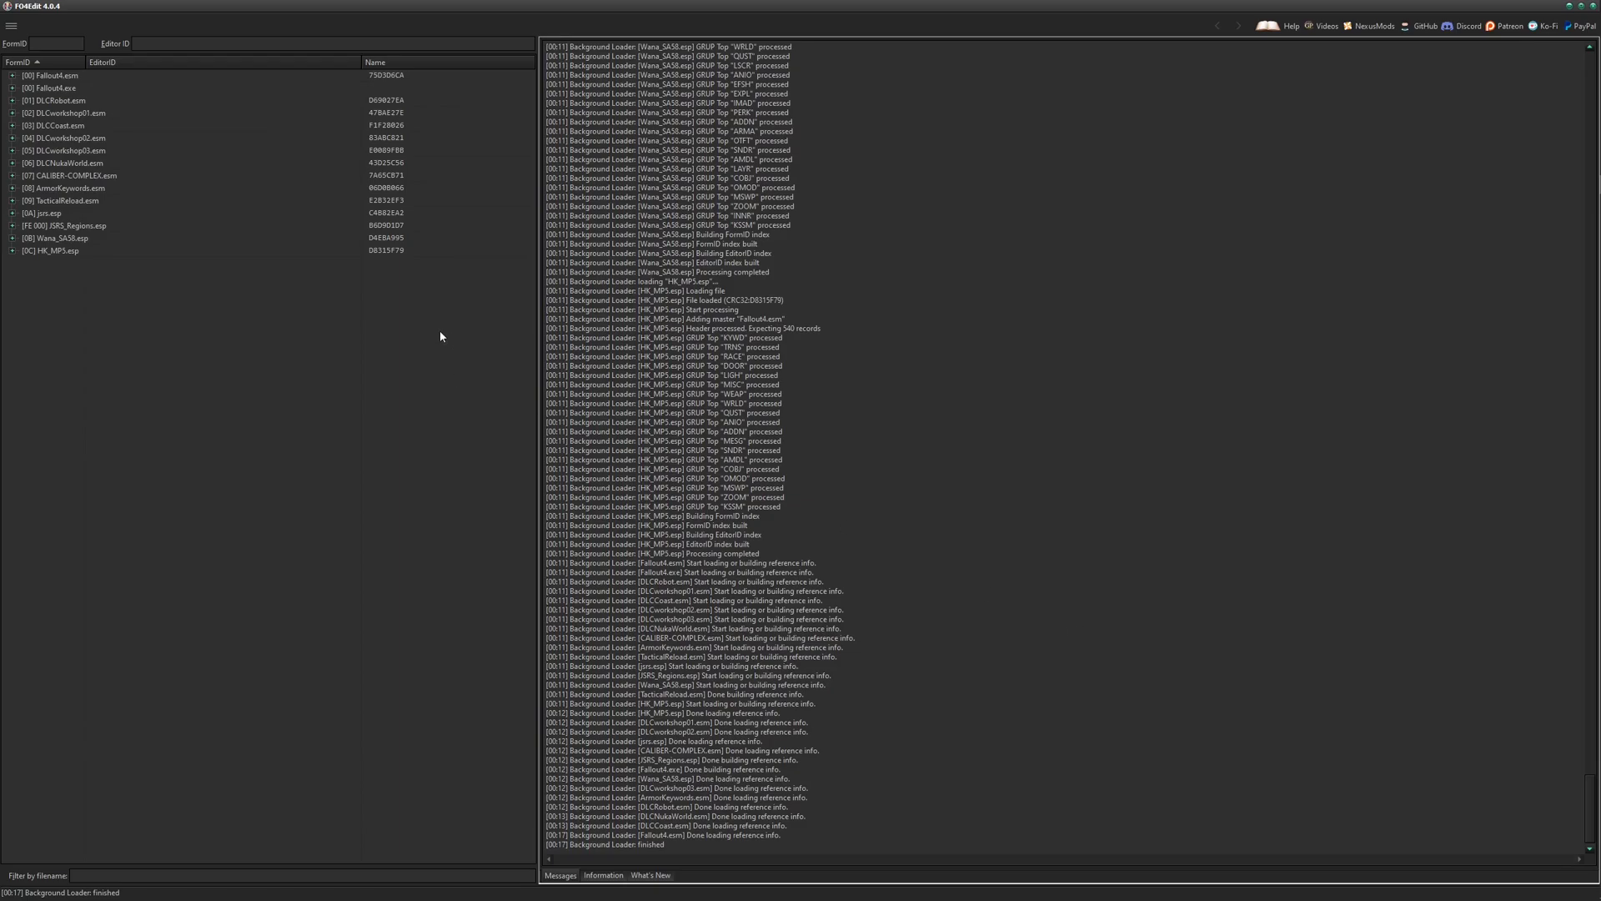
pyautogui.click(13, 251)
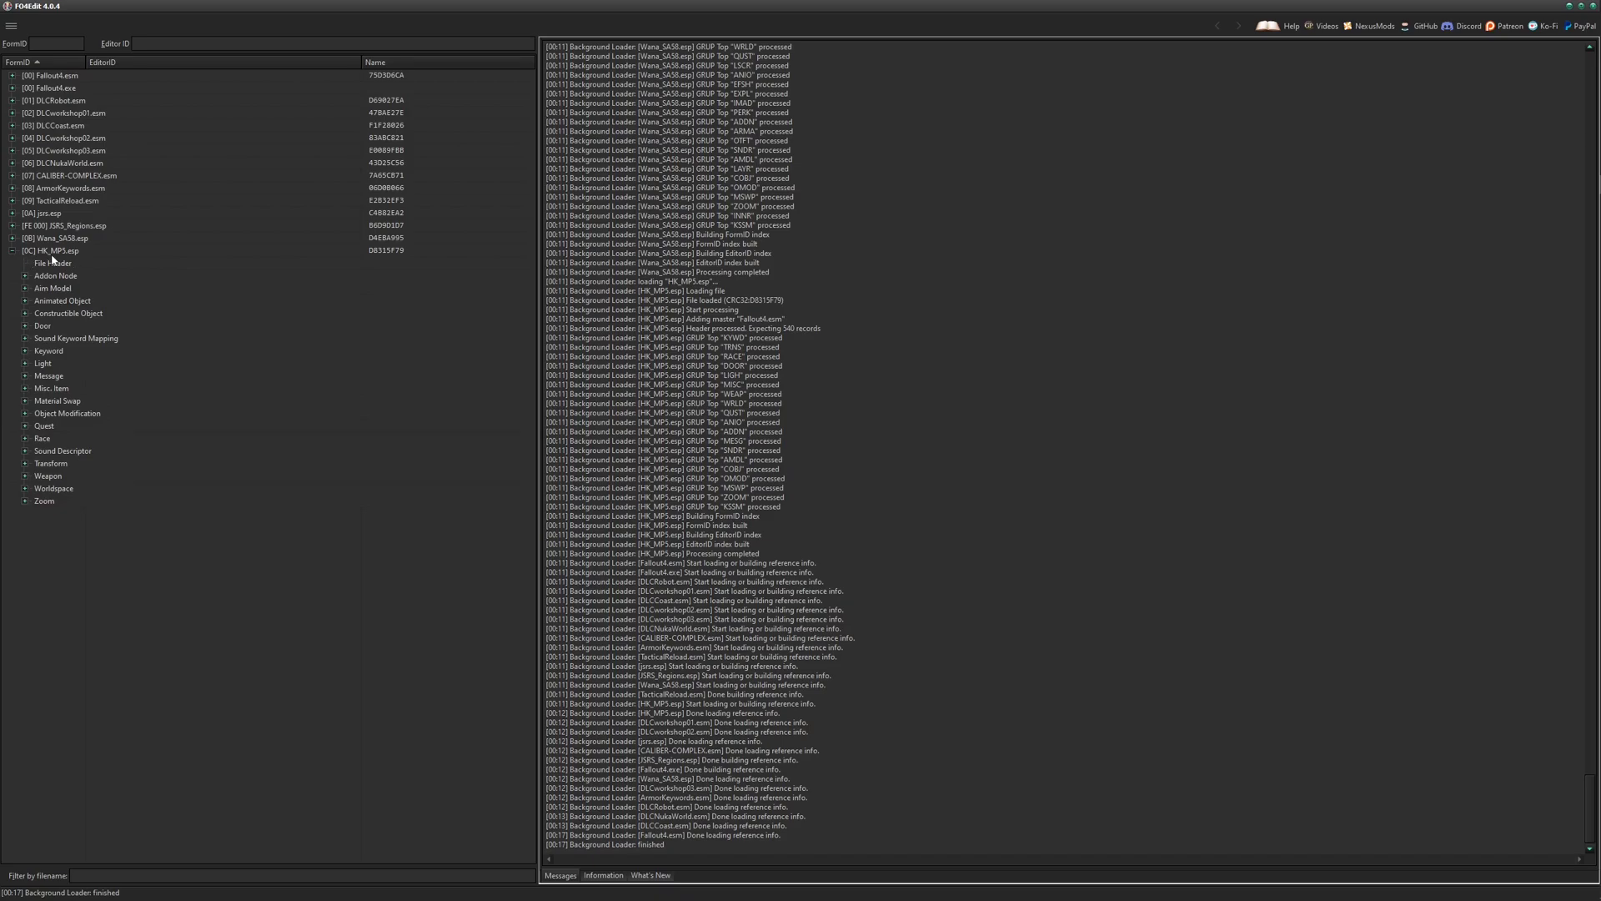
pyautogui.click(26, 476)
# Start 'Copy as new record into...' on the Weapon group, then cancel at the EditorID prefix prompt.
pyautogui.rightClick(44, 477)
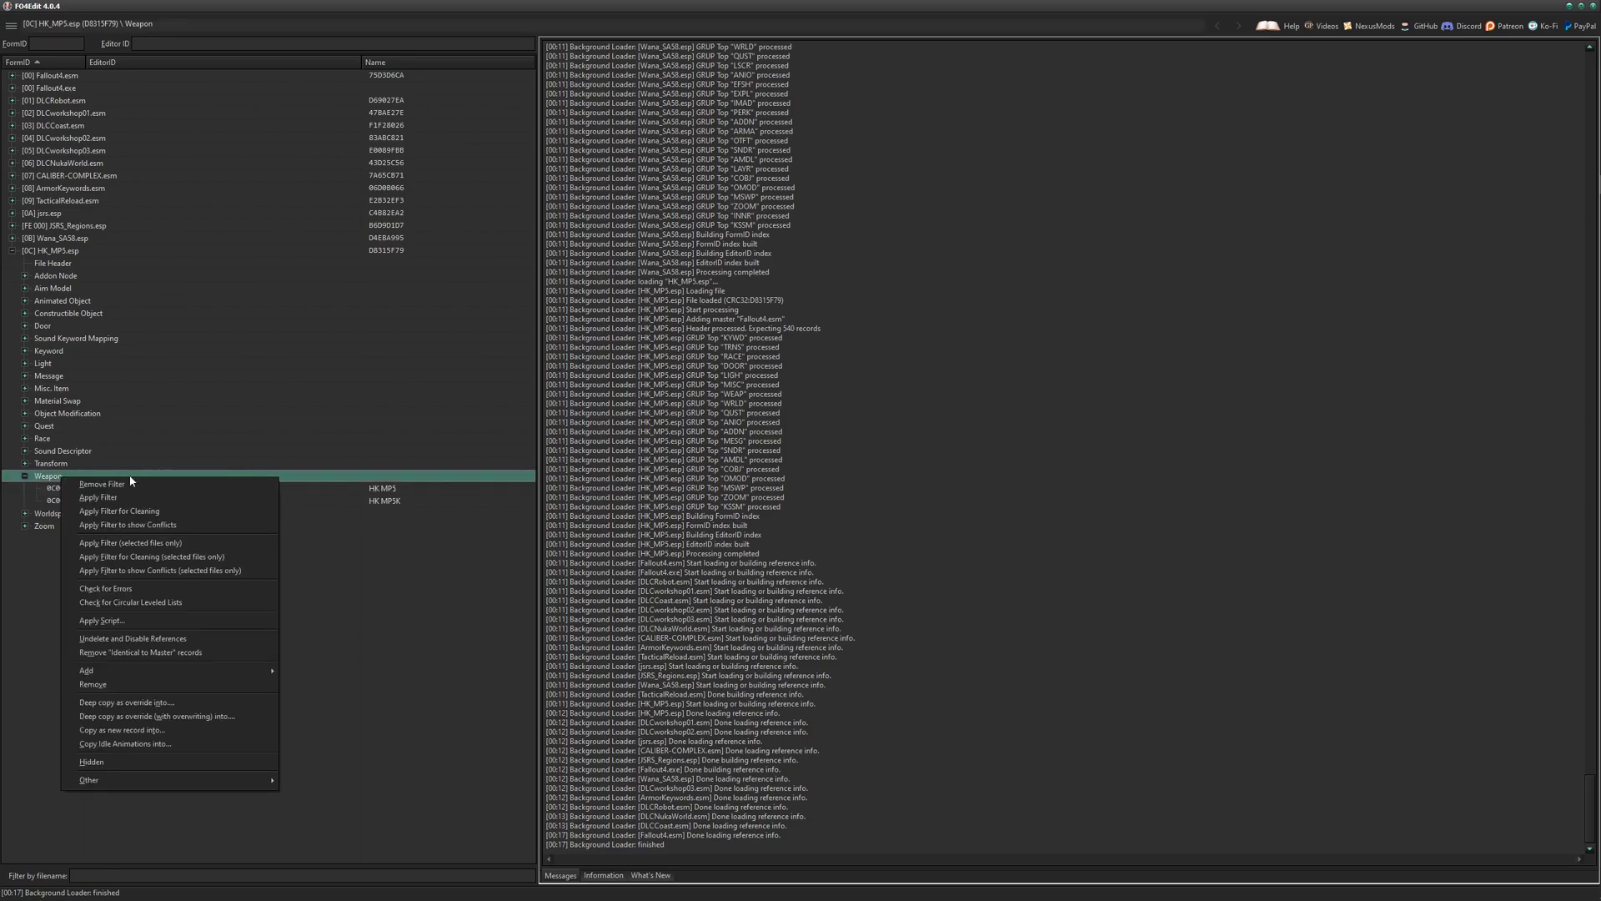
pyautogui.click(172, 731)
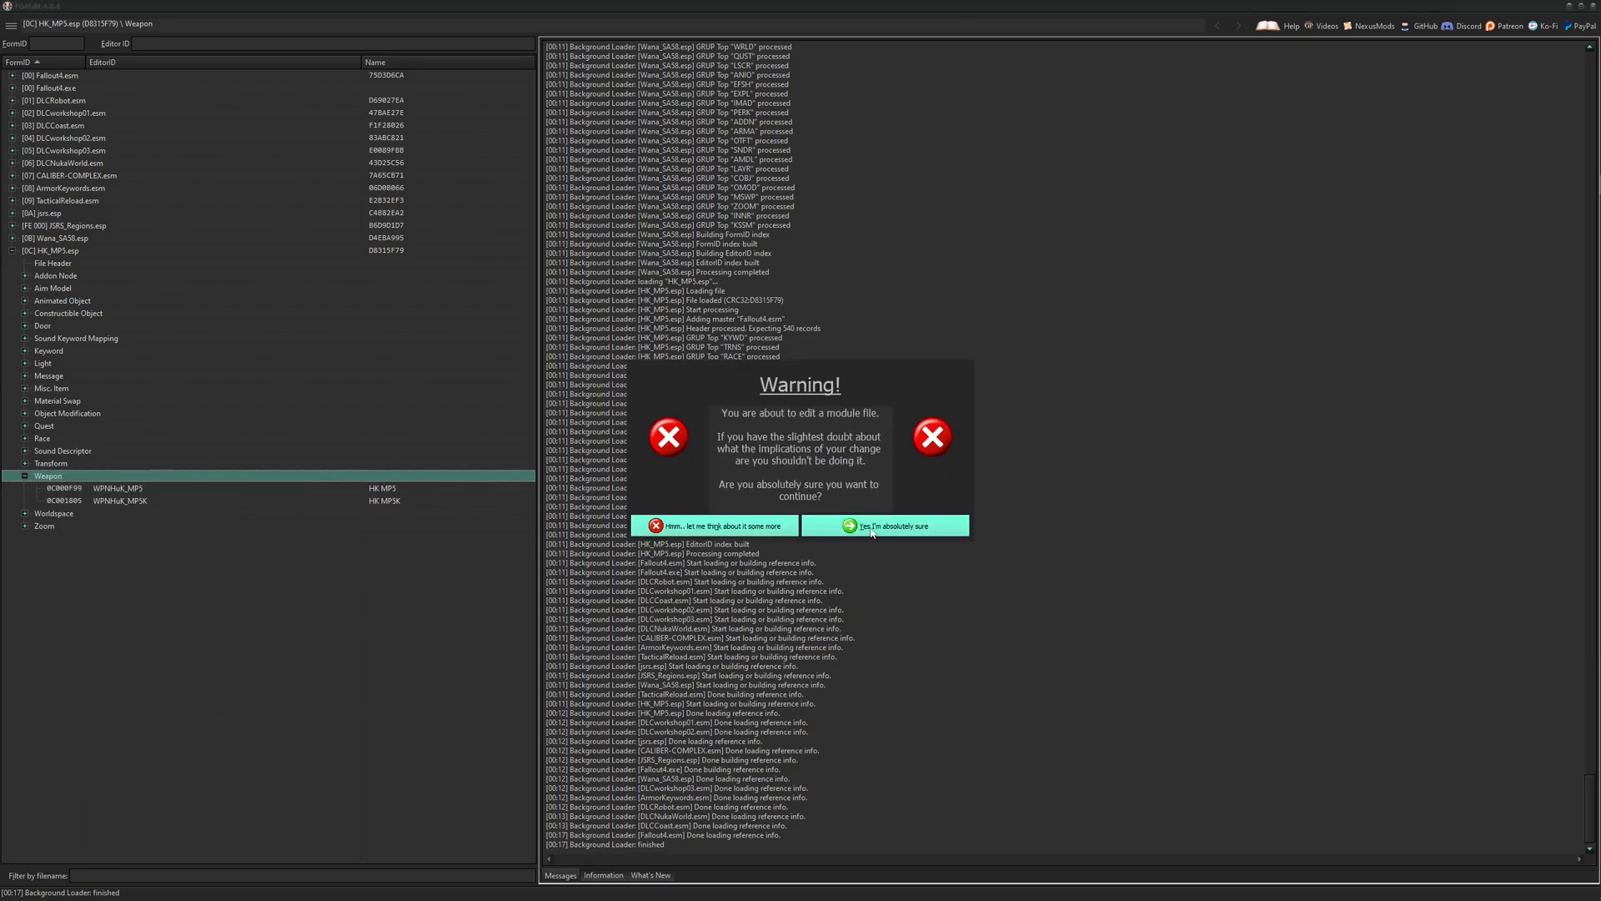
pyautogui.click(872, 526)
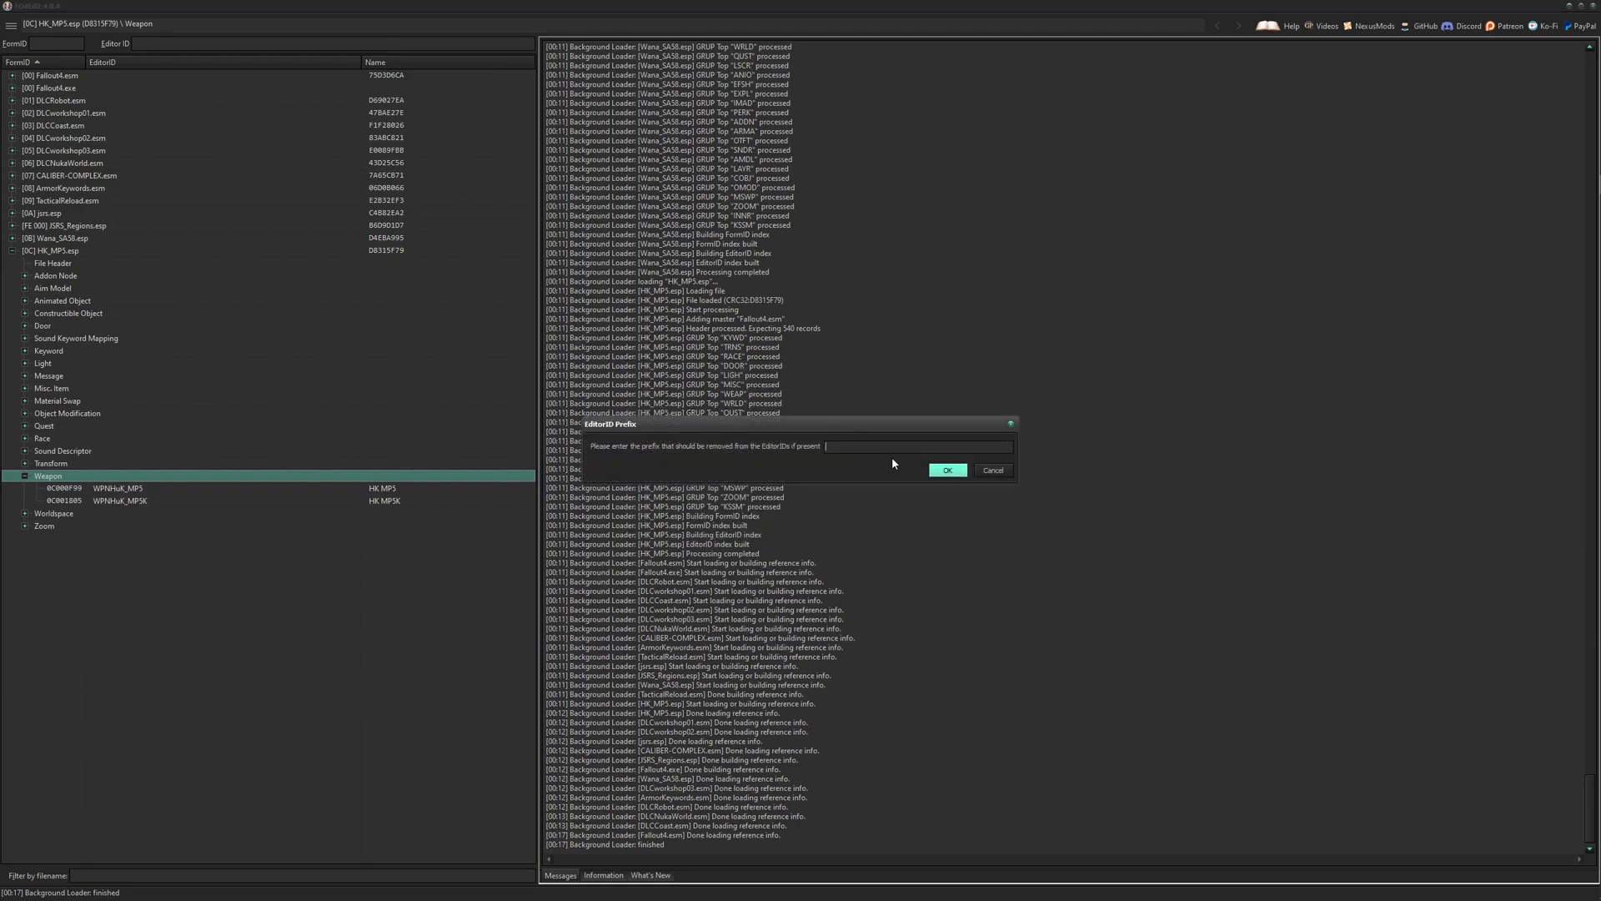
pyautogui.click(992, 469)
pyautogui.rightClick(66, 476)
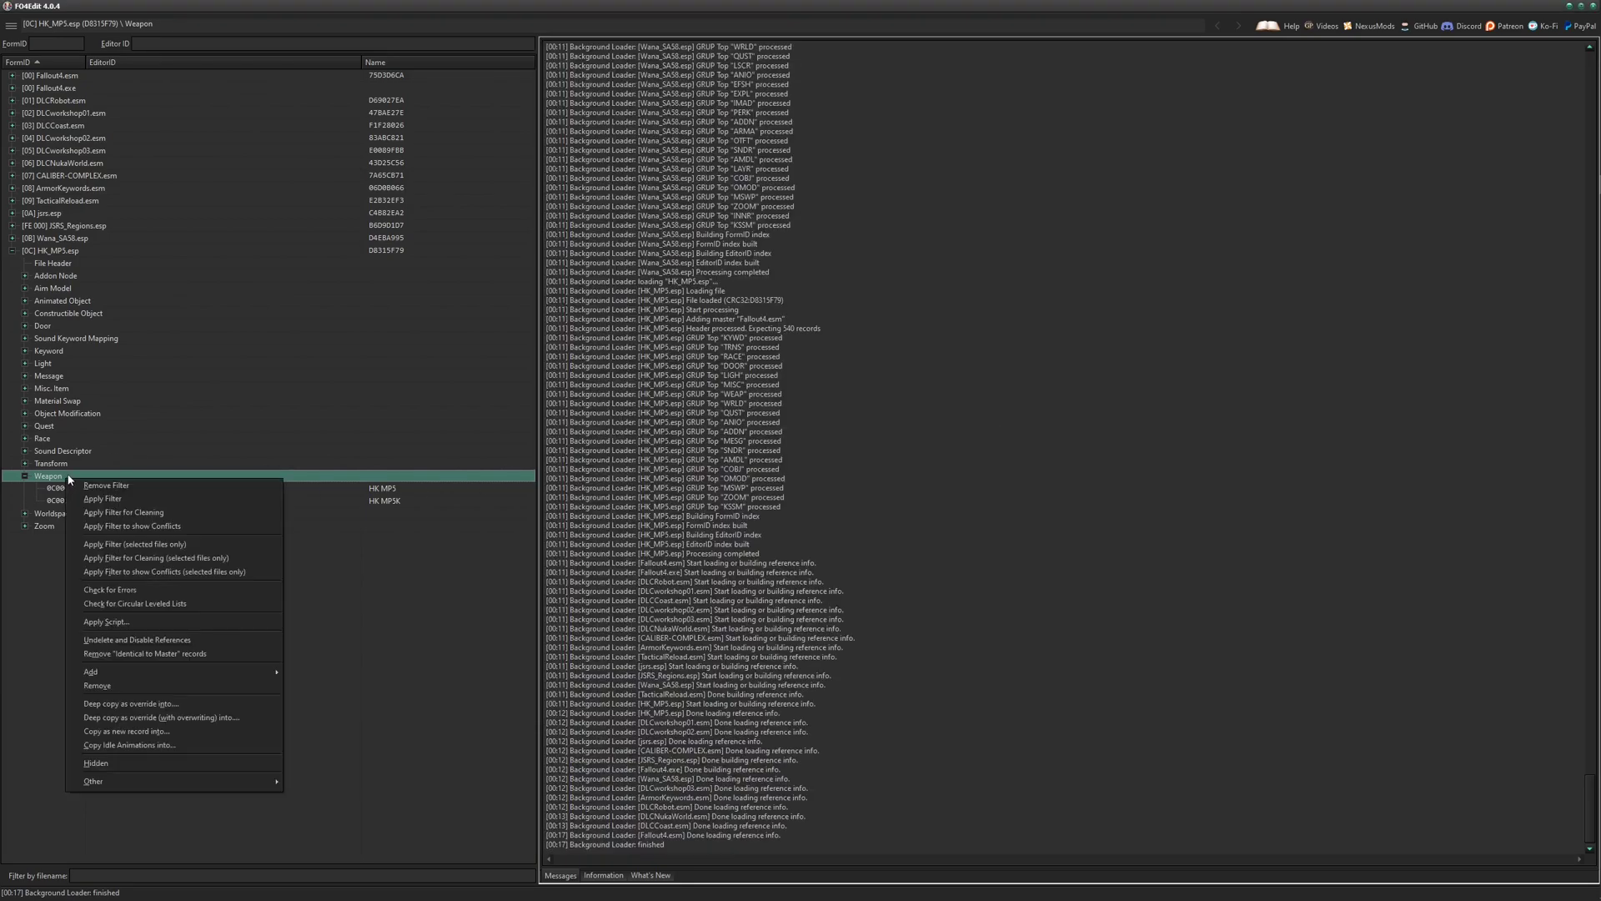
# Deep copy the Weapon records as overrides into a new ESL-flagged .esp named 'OMEGA - MP5 JSRS Patch'.
pyautogui.click(164, 707)
pyautogui.click(920, 323)
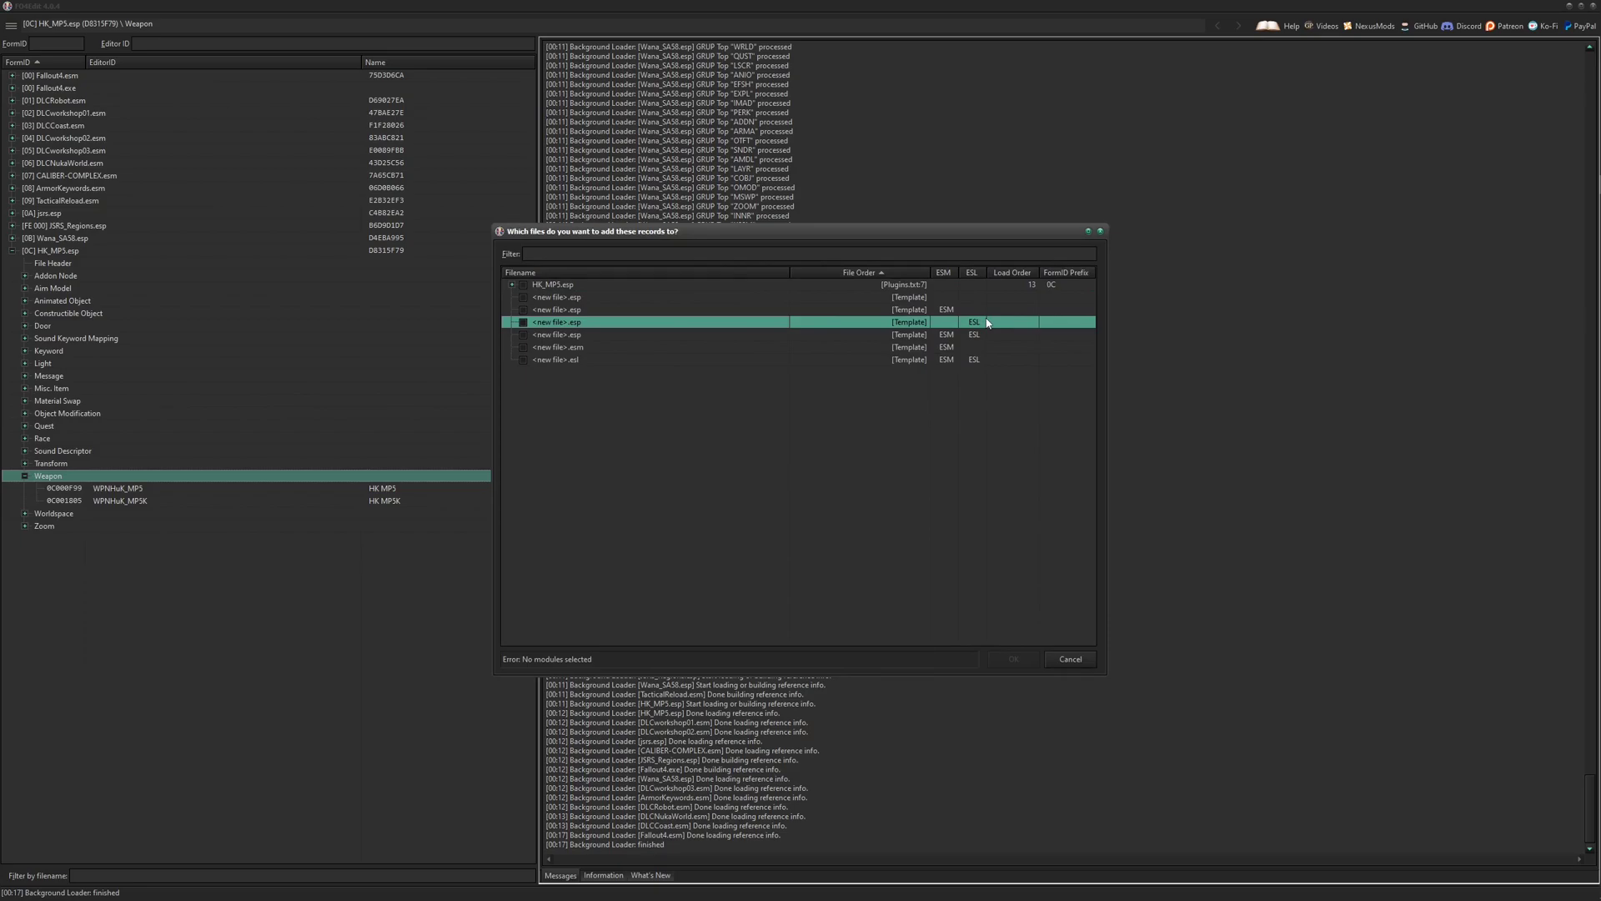
pyautogui.click(523, 322)
pyautogui.click(1015, 659)
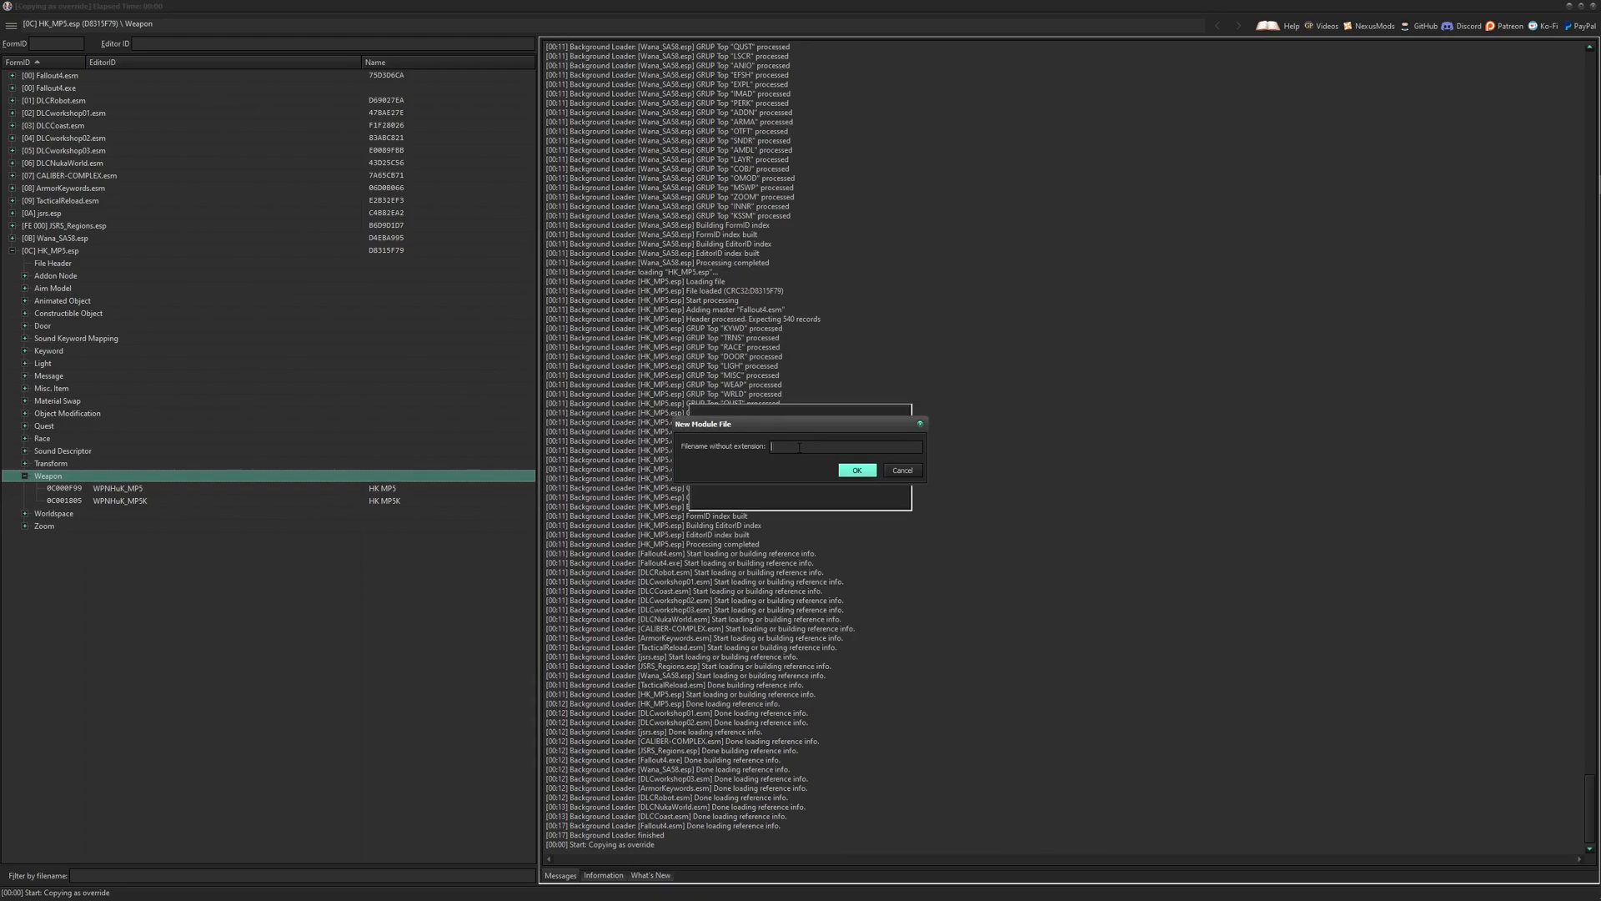
pyautogui.write('OMEGA - MP5 JSRS Patch')
pyautogui.click(847, 471)
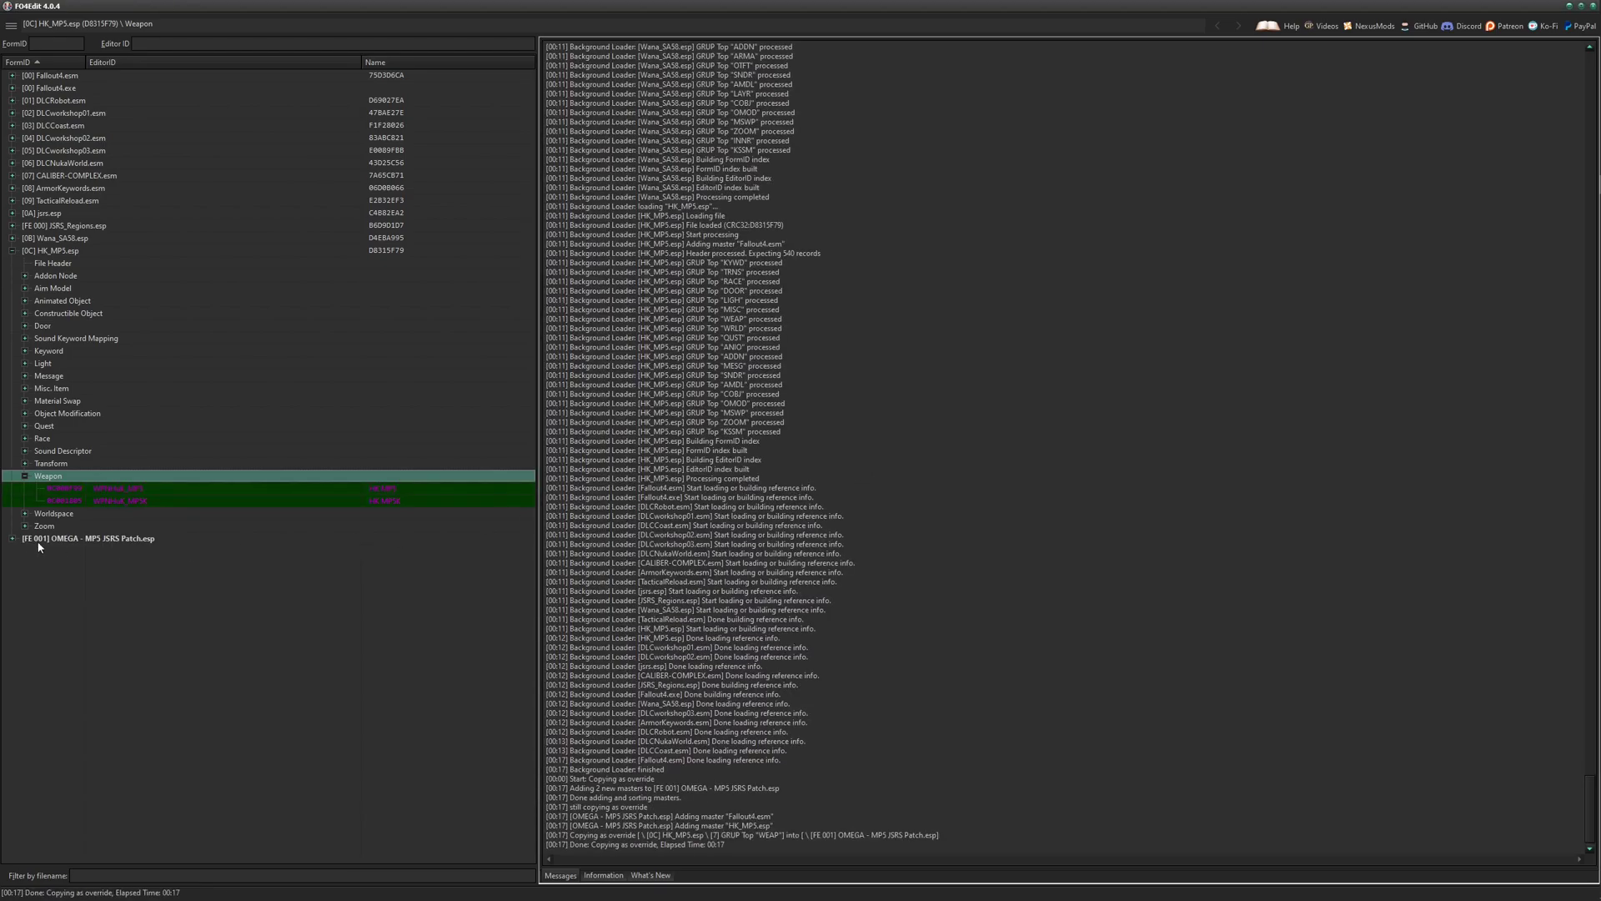
# Expand the new patch's Weapon group and view the WPNHuK_MP5 override.
pyautogui.click(13, 537)
pyautogui.click(25, 562)
pyautogui.click(75, 576)
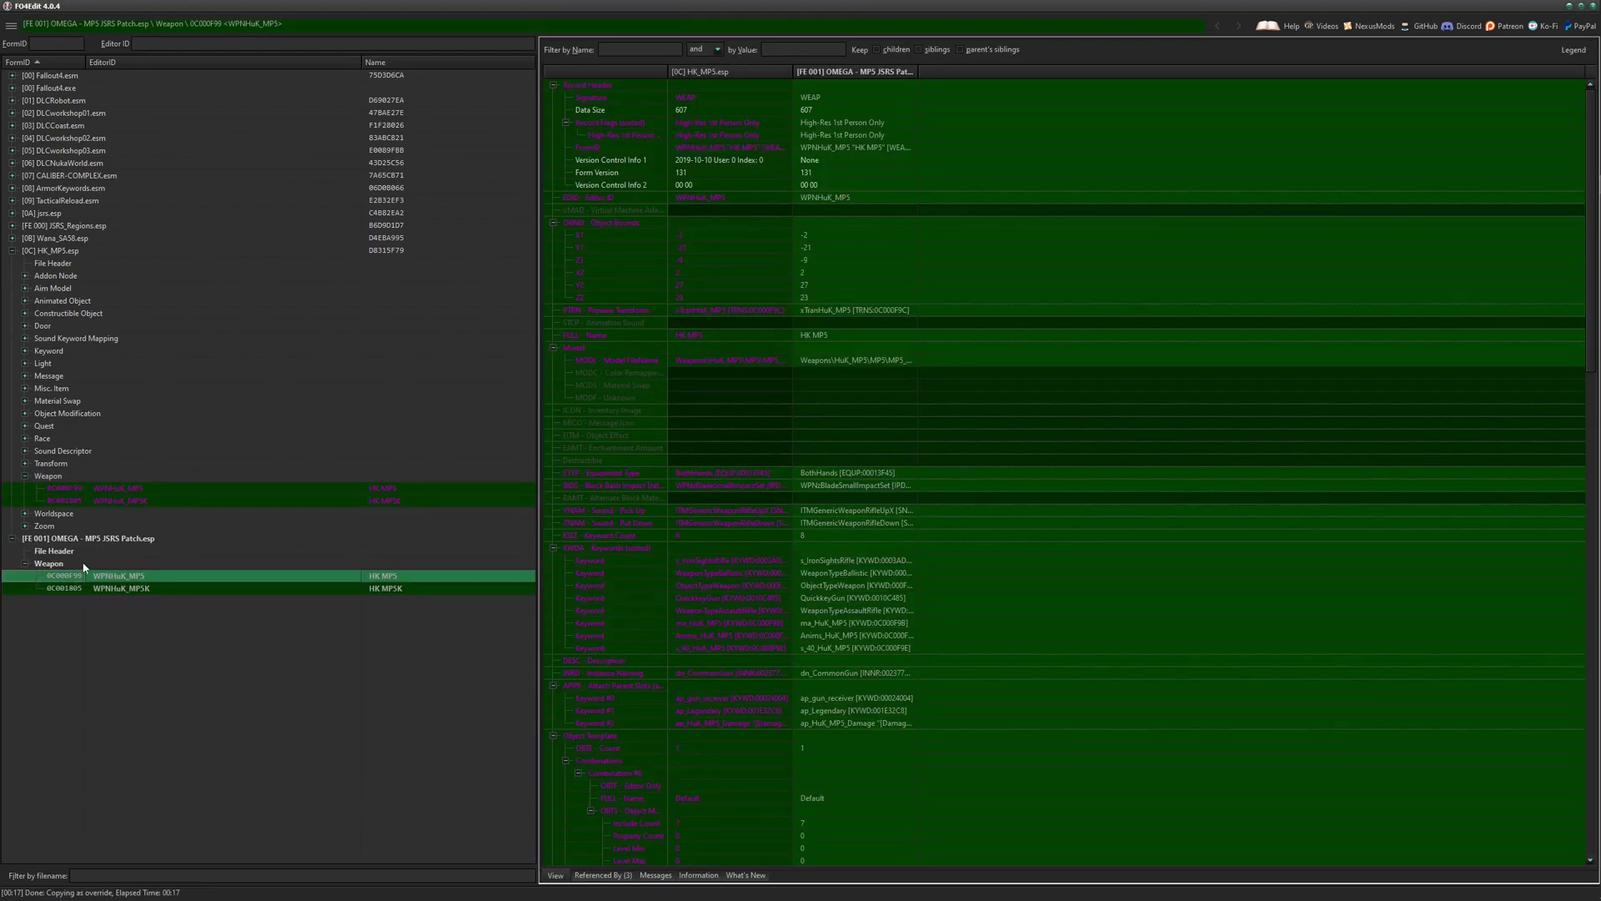
pyautogui.click(49, 564)
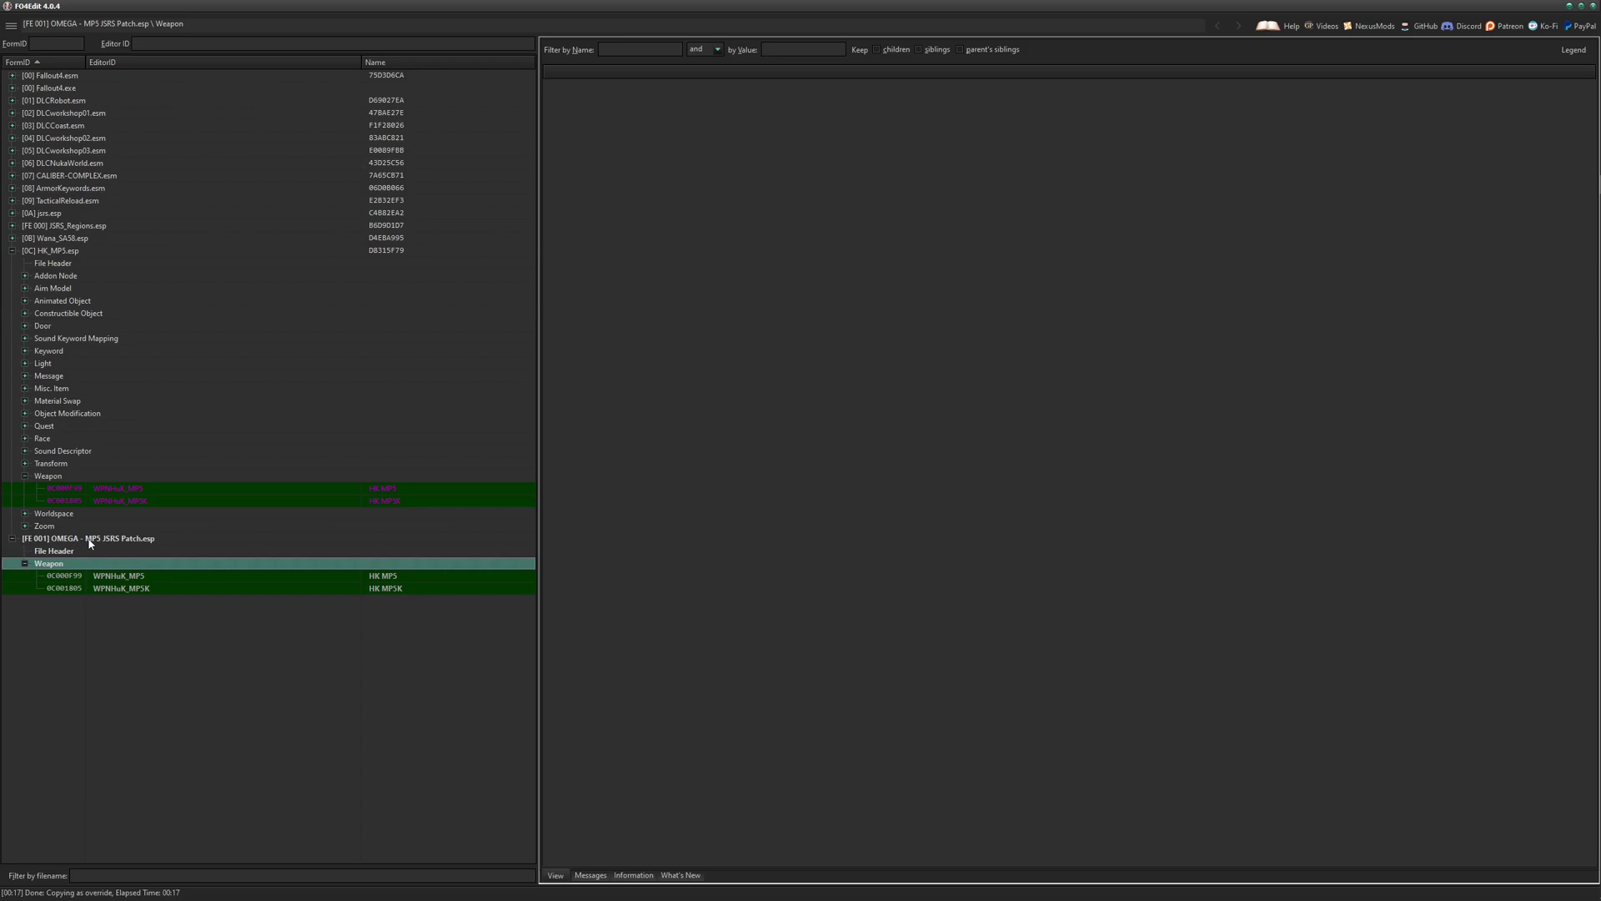
# Add jsrs.esp as a master of the OMEGA - MP5 JSRS Patch.esp file.
pyautogui.rightClick(110, 538)
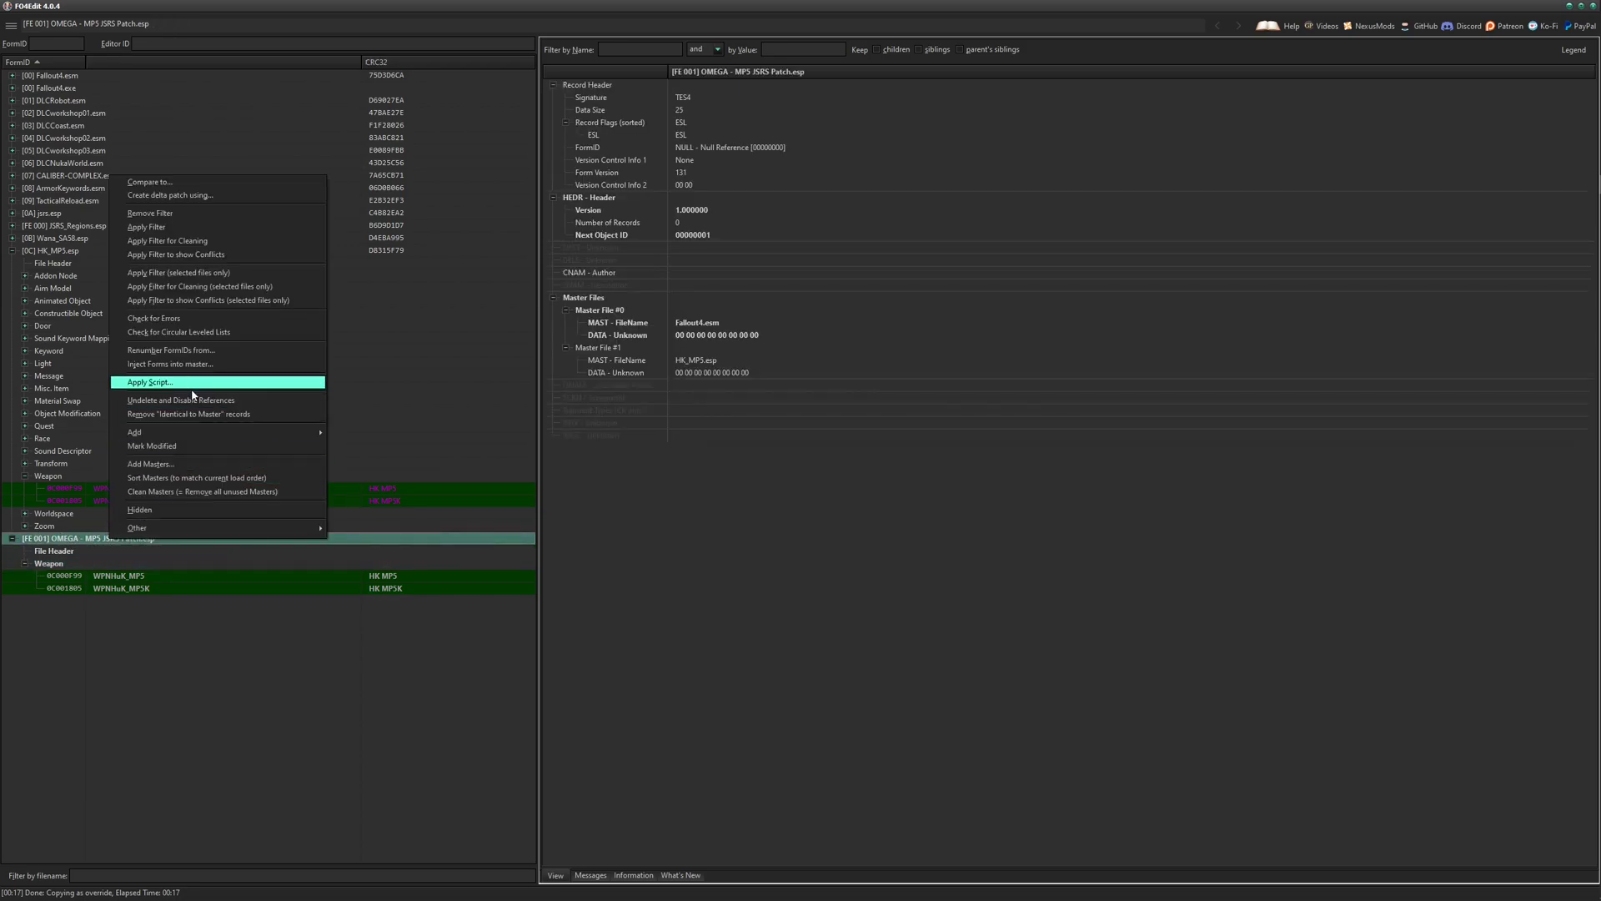
pyautogui.click(147, 464)
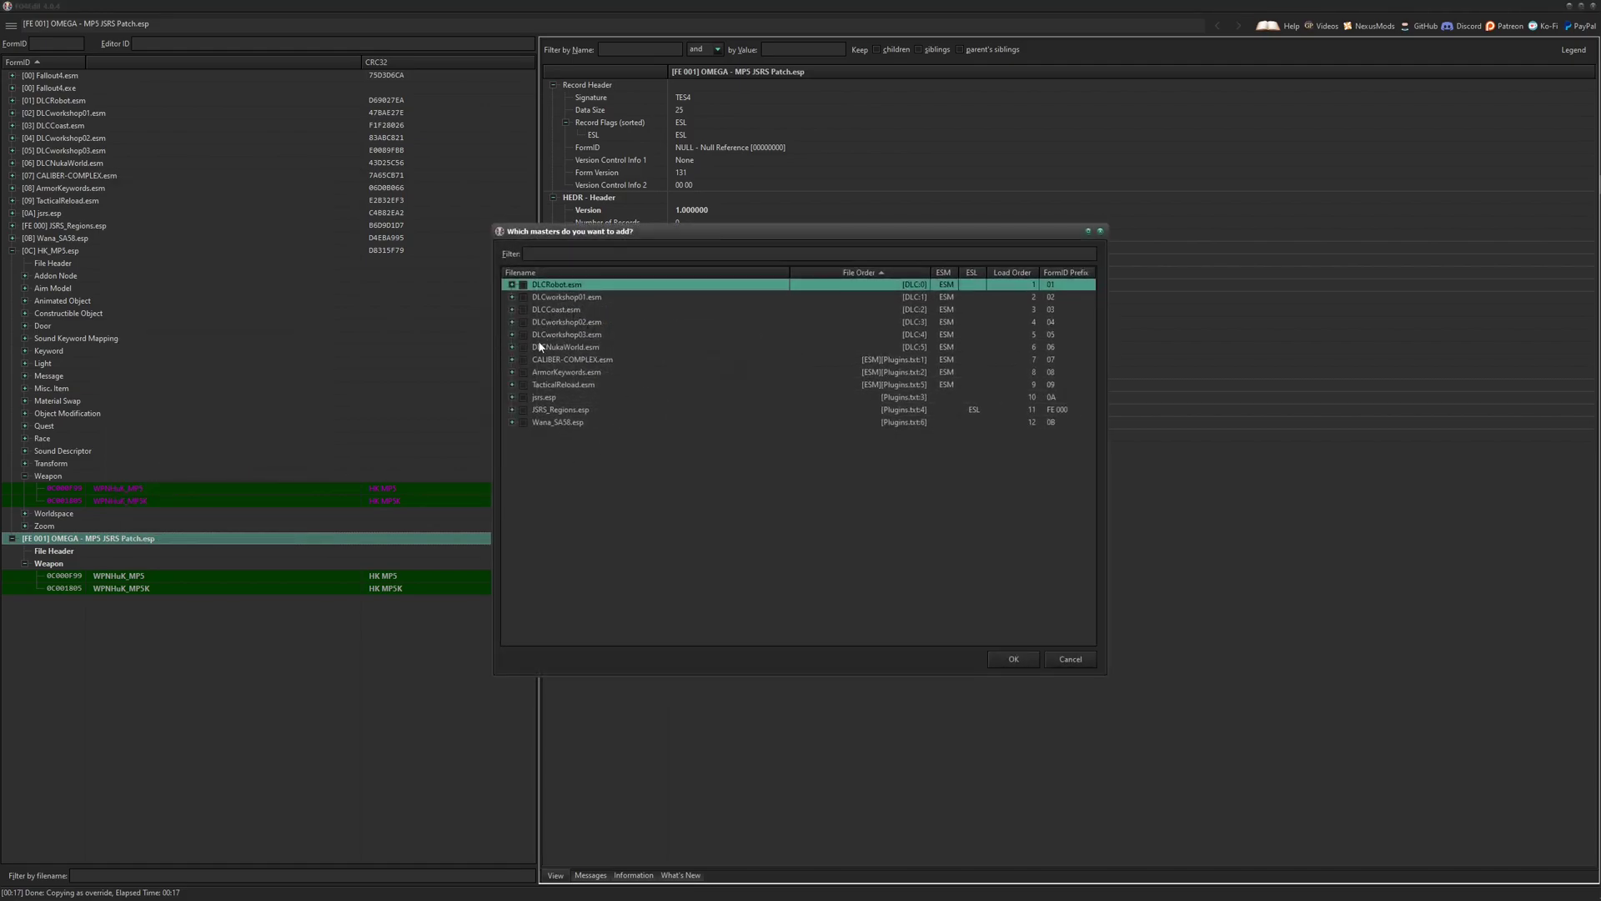
pyautogui.click(545, 398)
pyautogui.click(522, 398)
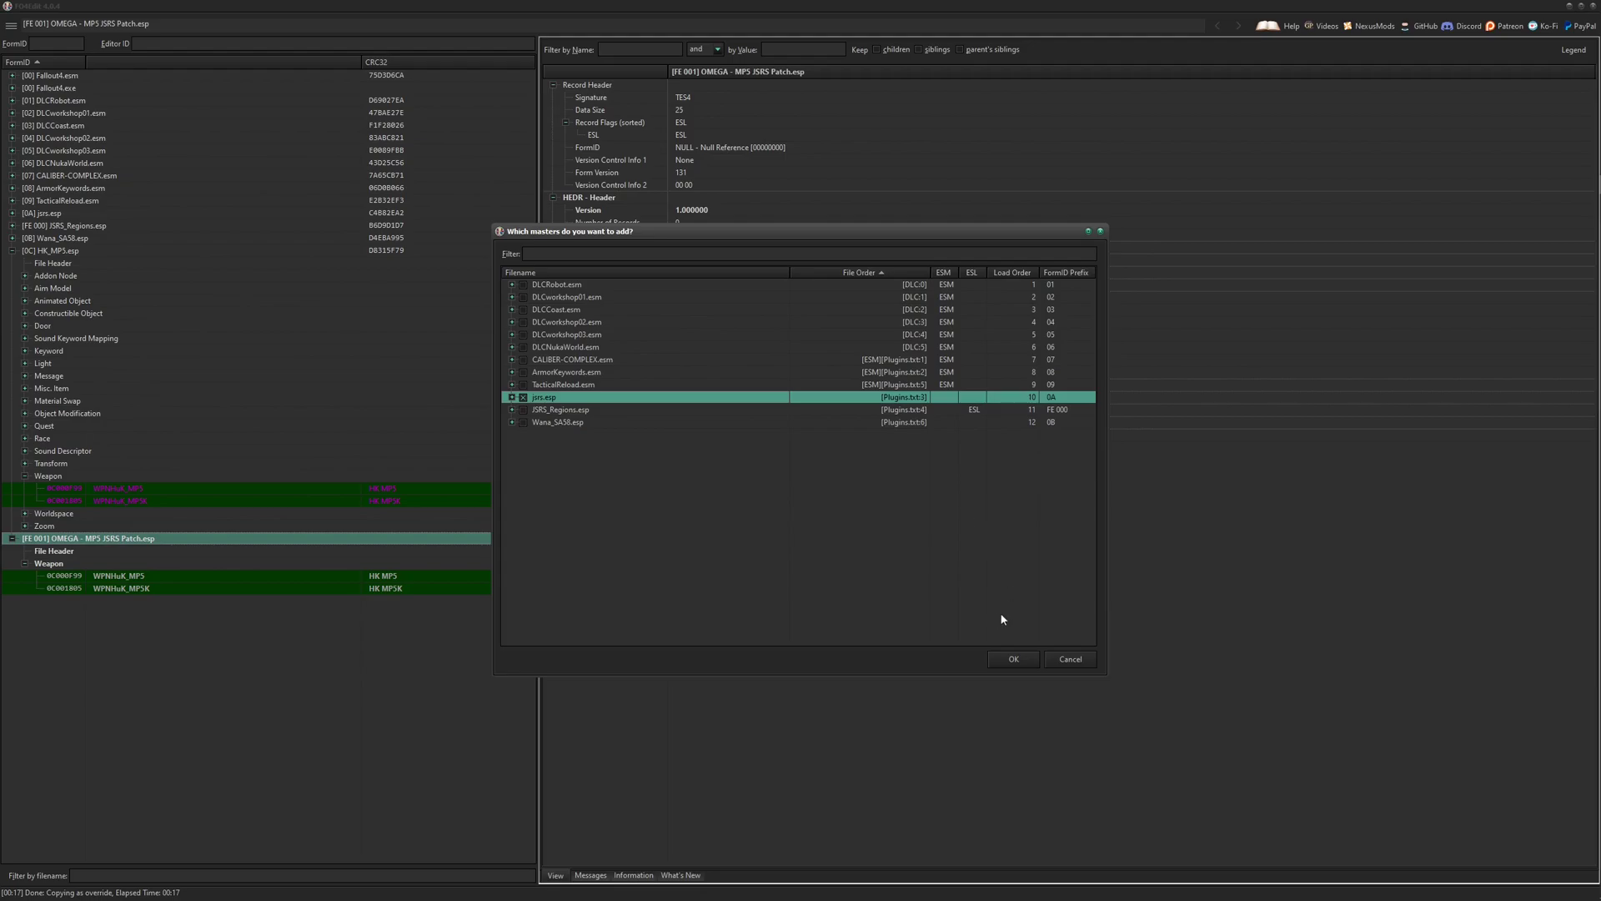
pyautogui.click(1013, 659)
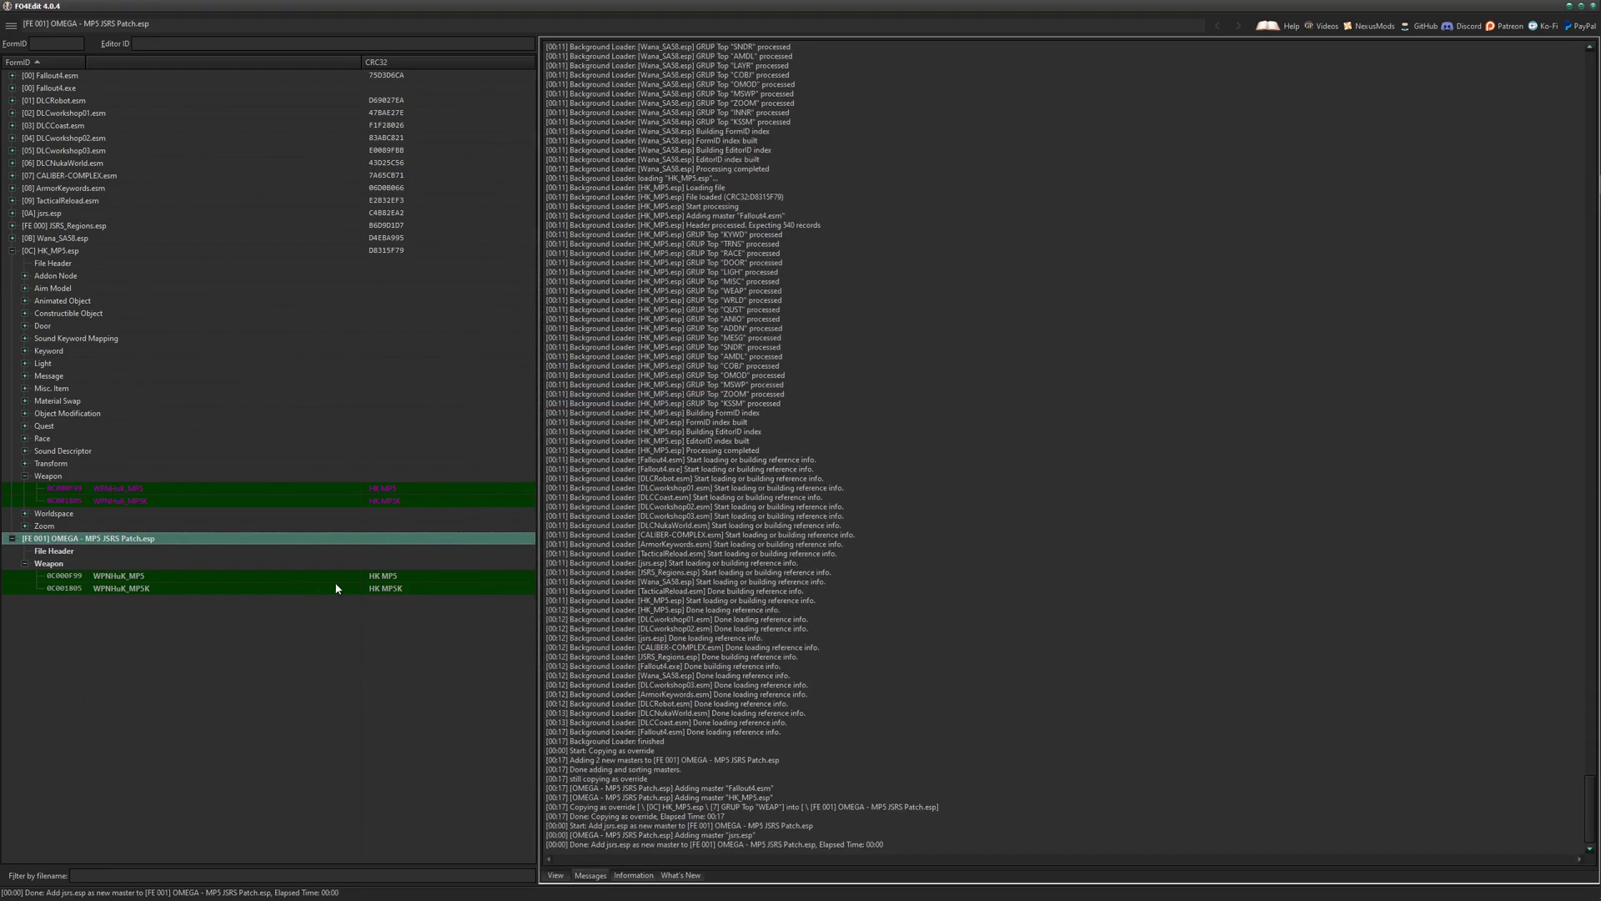
# View the patch's file header, then switch to the browser's JSRS Sound Mod page.
pyautogui.click(99, 538)
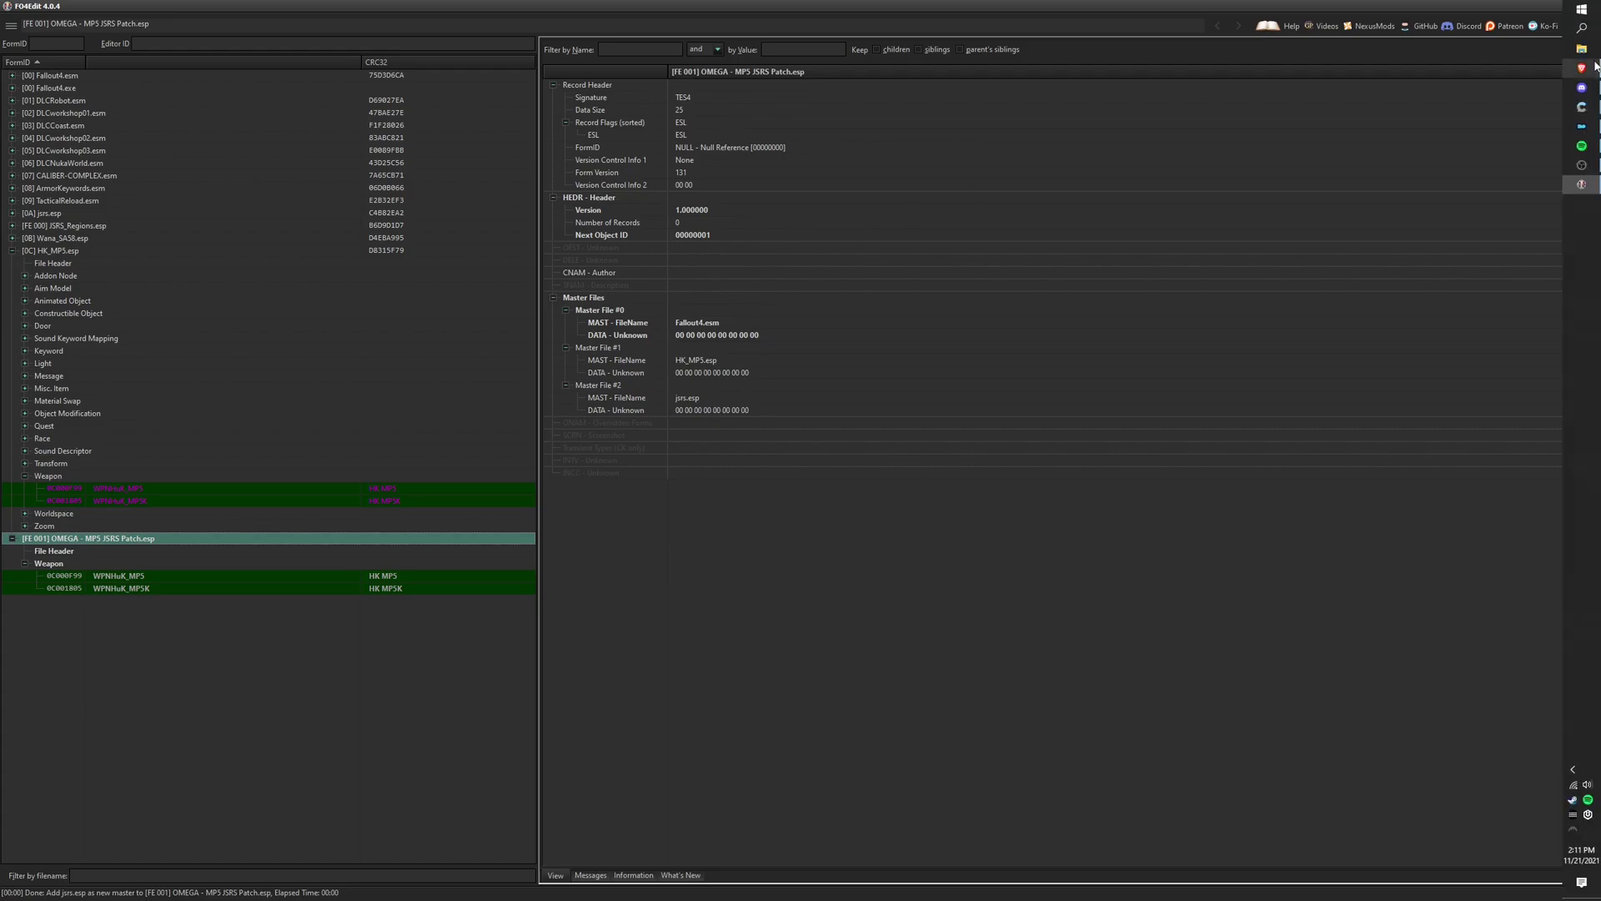
pyautogui.click(1591, 68)
pyautogui.click(194, 7)
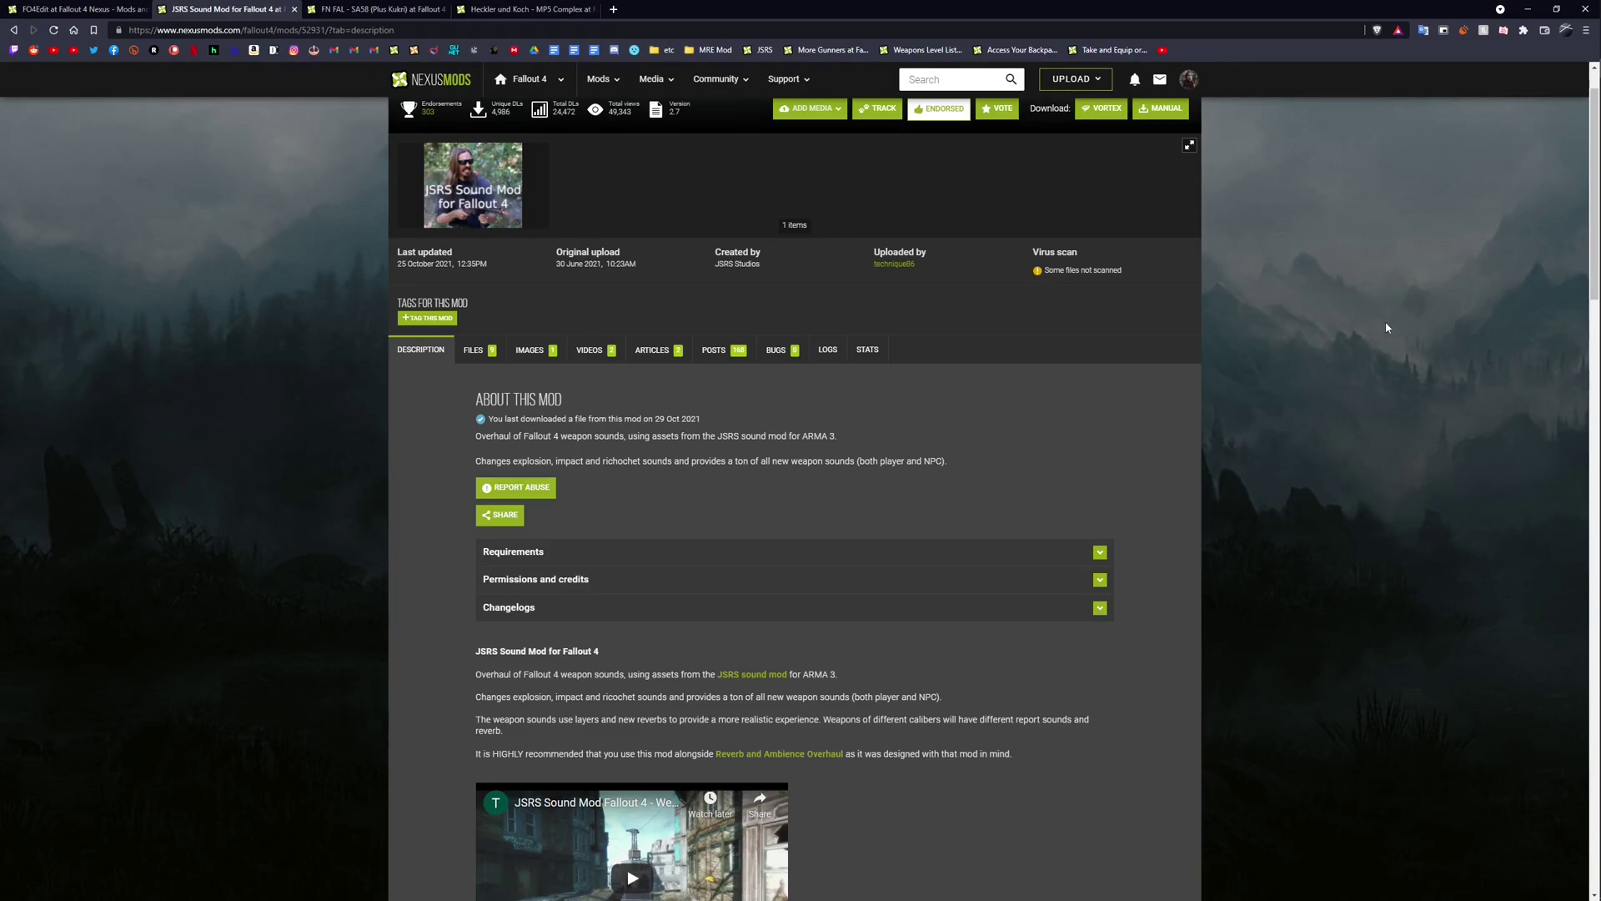
# Scroll the JSRS description down to the keyword list and highlight the Colt M1911 entry.
pyautogui.scroll(-7, 1385, 327)
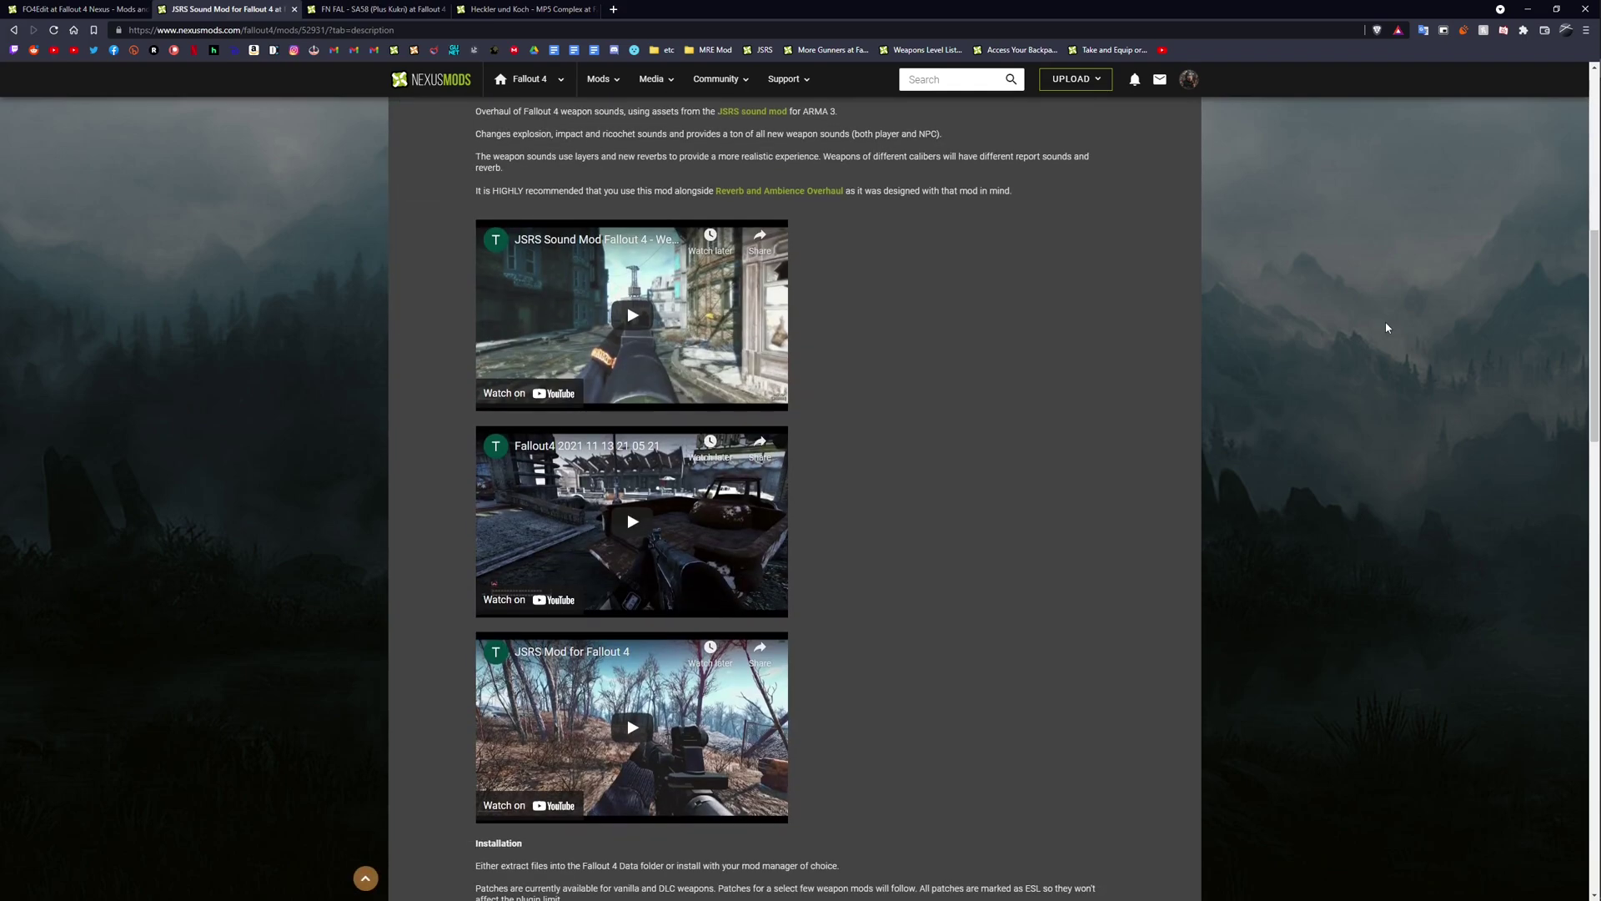
pyautogui.scroll(-9, 1386, 327)
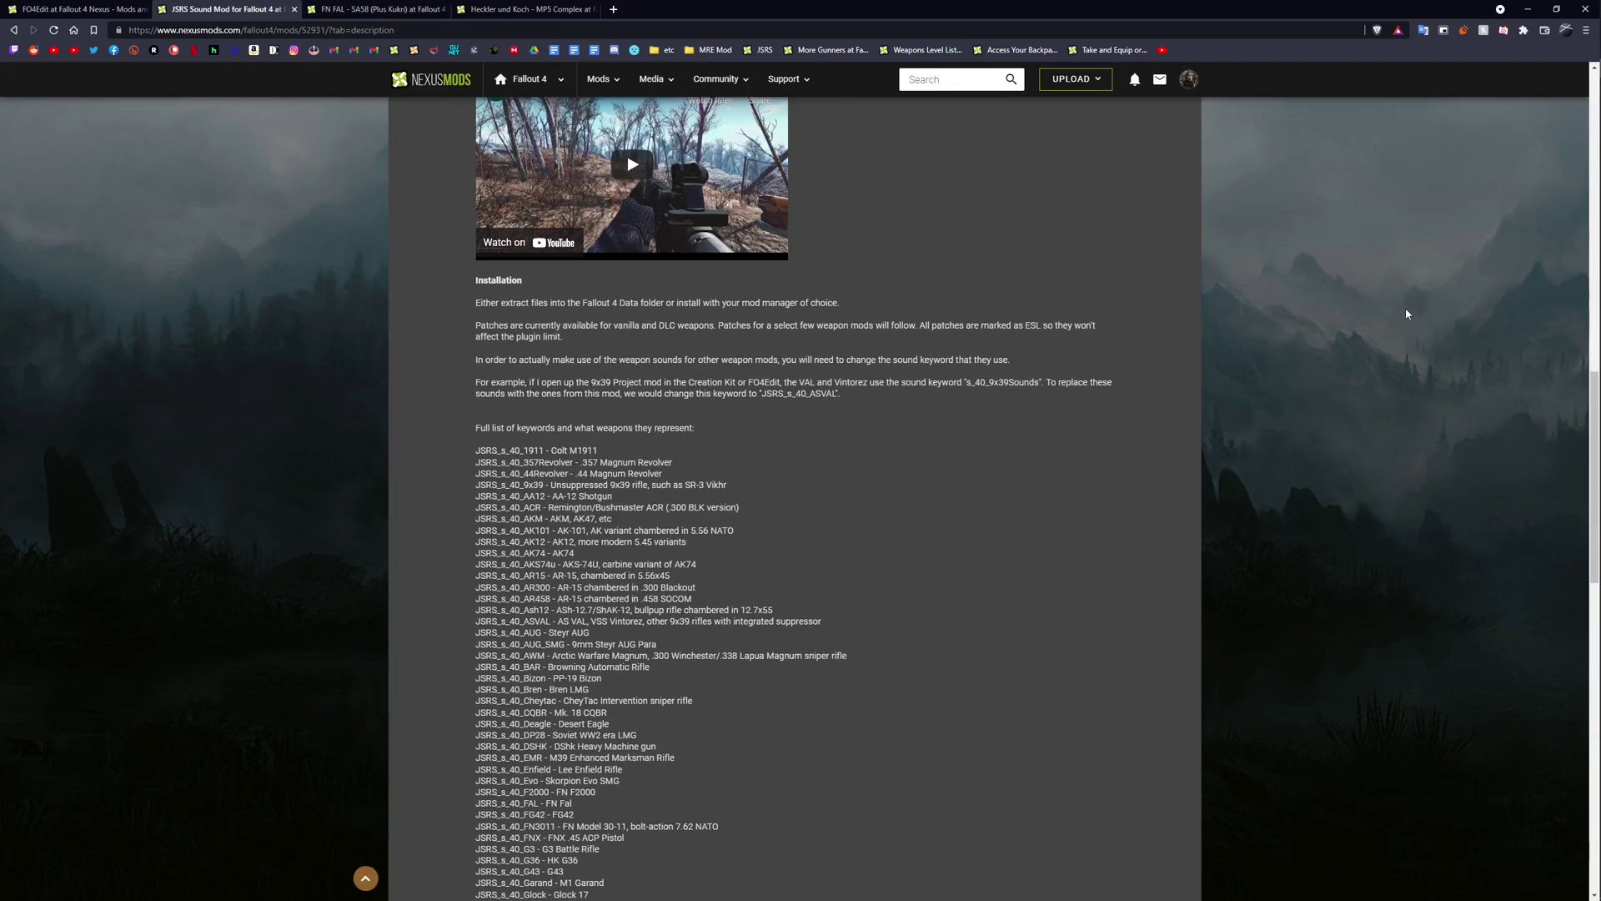
pyautogui.scroll(-14, 734, 279)
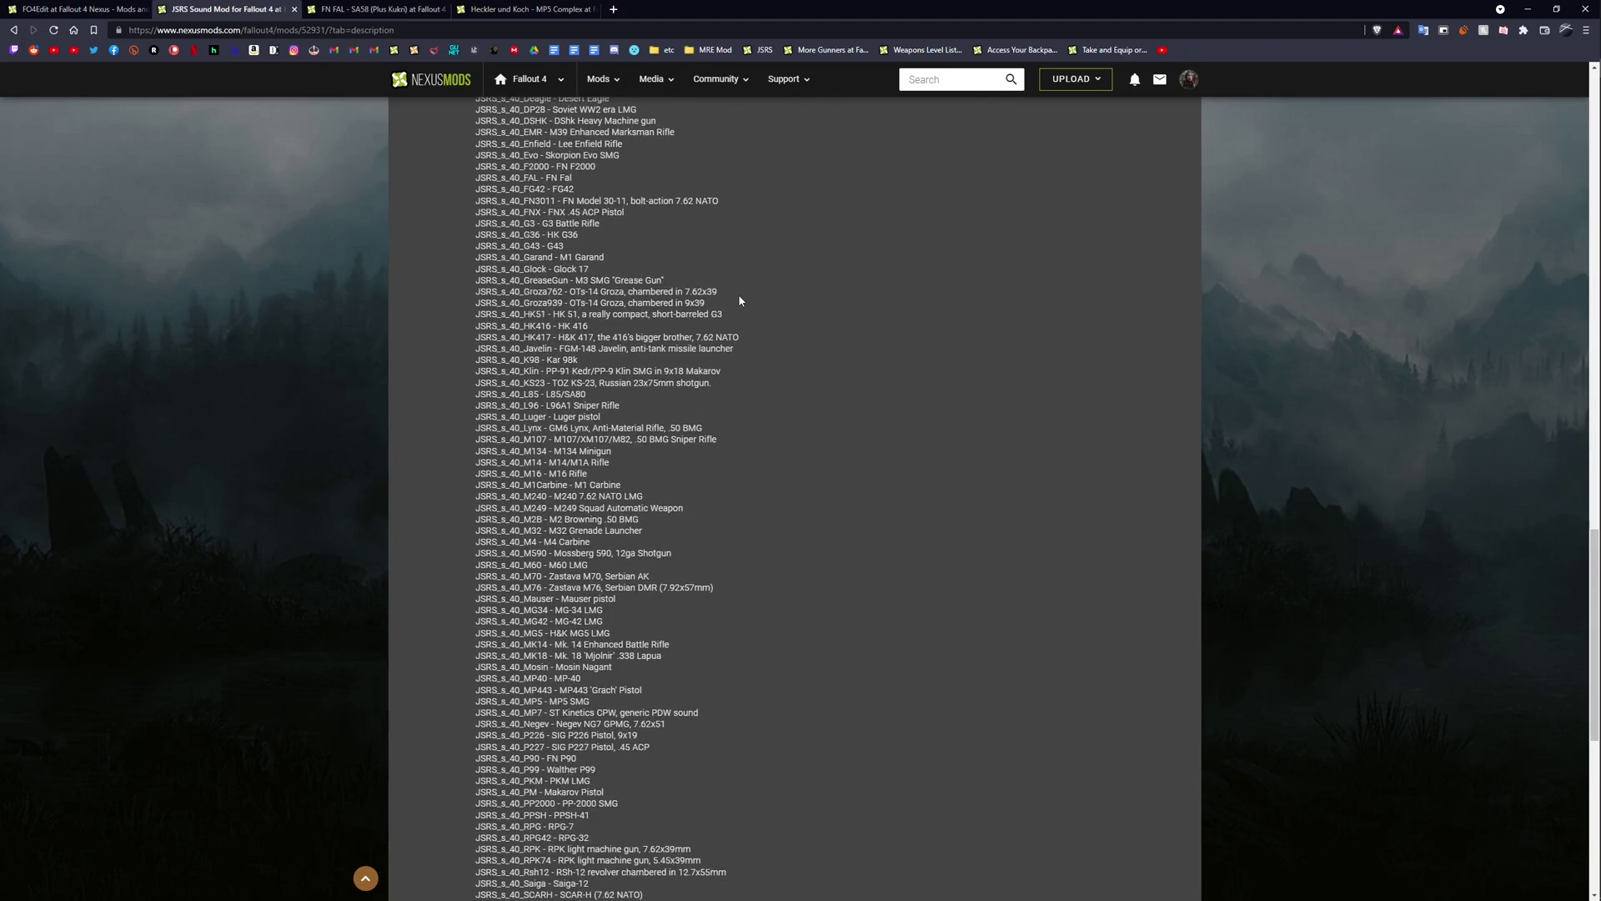
pyautogui.scroll(8, 738, 294)
pyautogui.scroll(10, 740, 301)
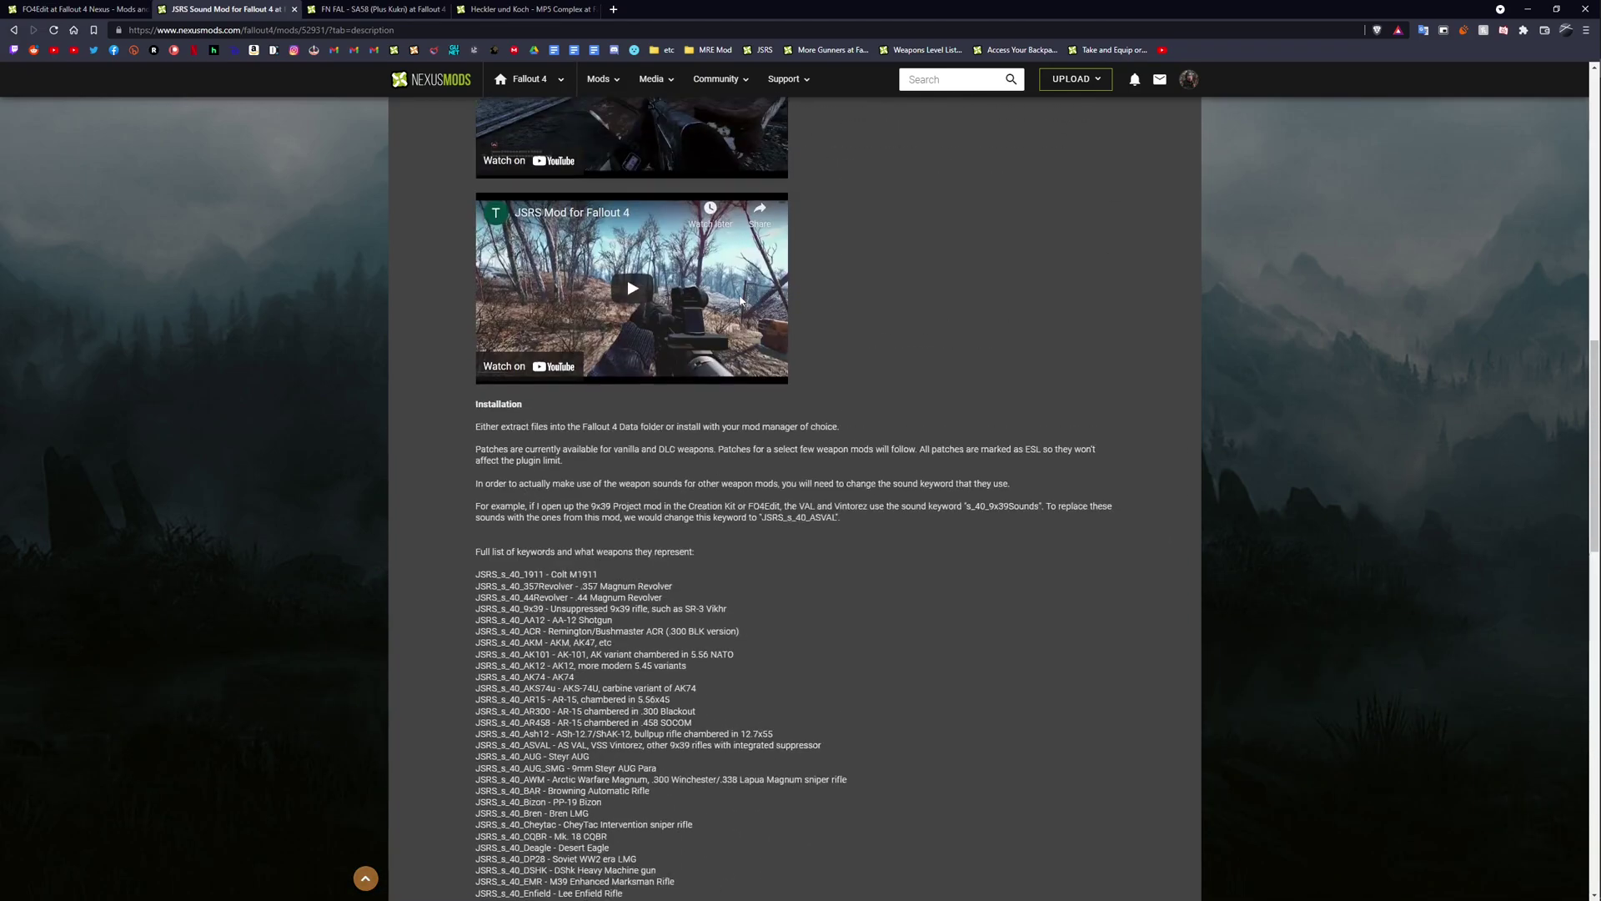
pyautogui.scroll(-6, 740, 300)
pyautogui.scroll(2, 739, 293)
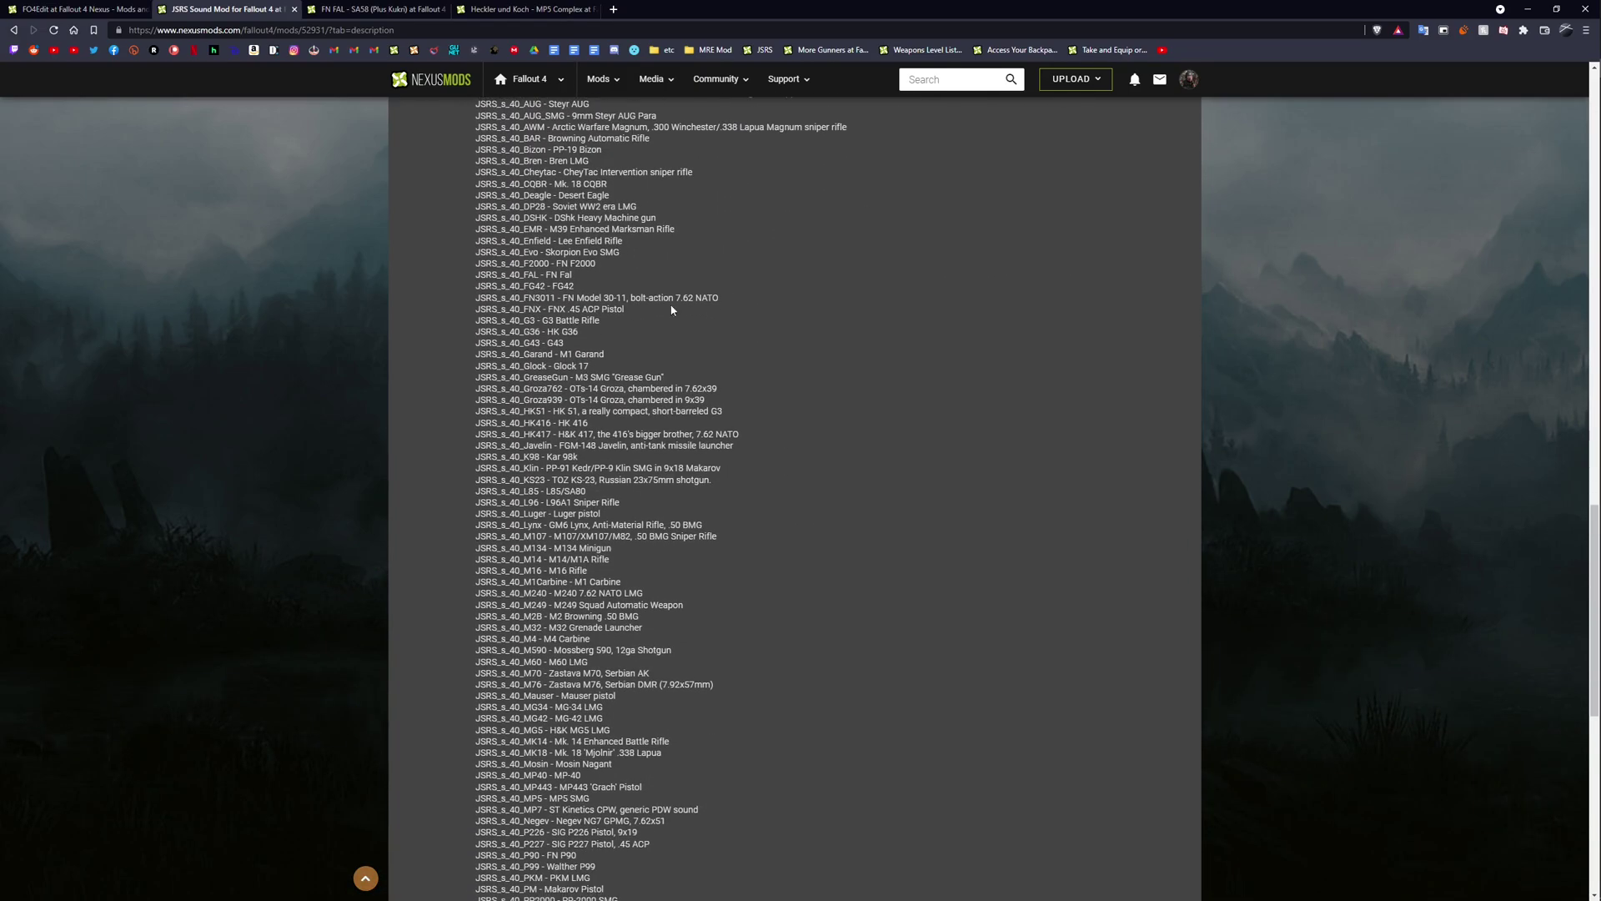
pyautogui.moveTo(551, 299); pyautogui.dragTo(597, 298)
pyautogui.click(691, 306)
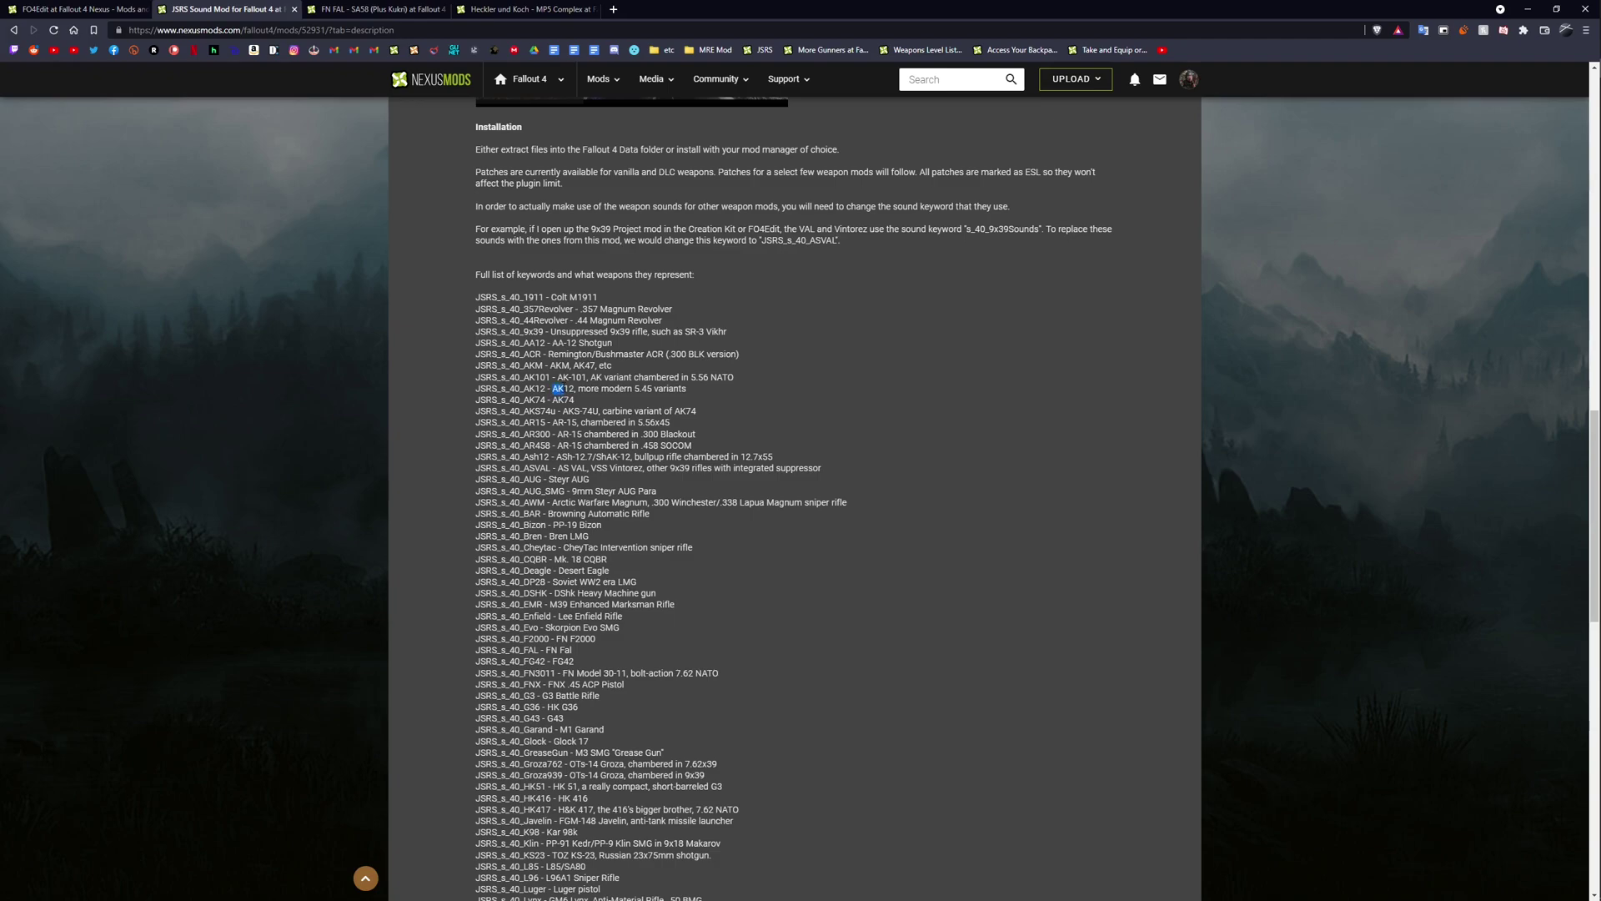
# Highlight the AK12, AK74, AR15, AR300 and AR458 keyword entries.
pyautogui.moveTo(527, 389); pyautogui.dragTo(691, 392)
pyautogui.click(589, 403)
pyautogui.doubleClick(551, 400)
pyautogui.click(551, 401)
pyautogui.moveTo(560, 411)
pyautogui.mouseDown()
pyautogui.moveTo(527, 423)
pyautogui.moveTo(669, 423)
pyautogui.mouseUp()
pyautogui.moveTo(523, 434); pyautogui.dragTo(694, 434)
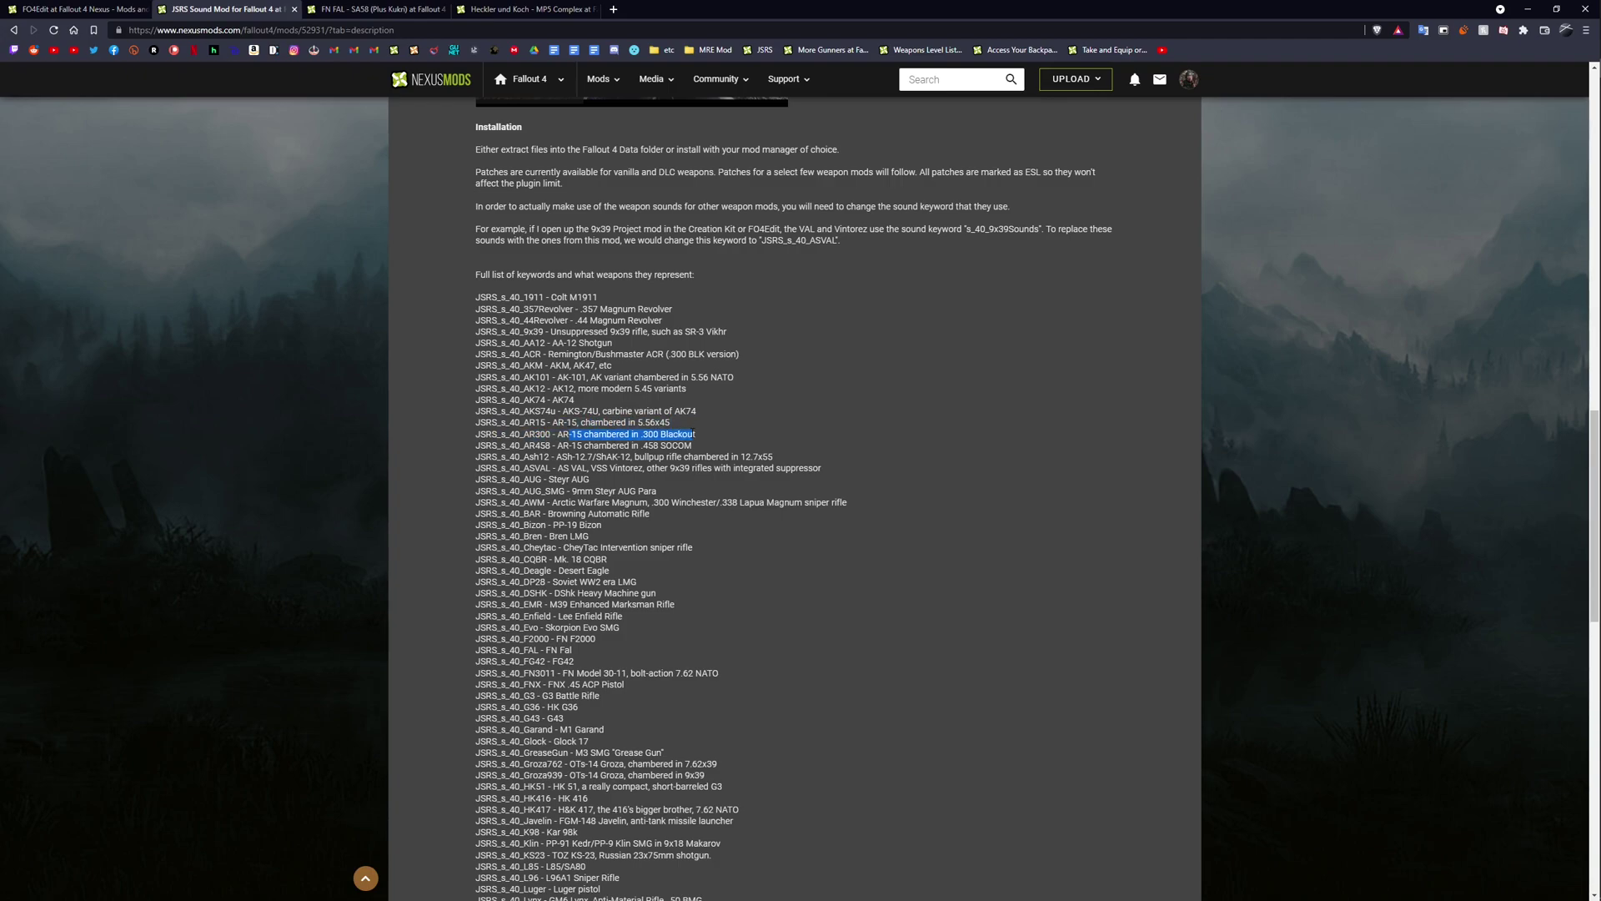
pyautogui.moveTo(527, 445); pyautogui.dragTo(691, 445)
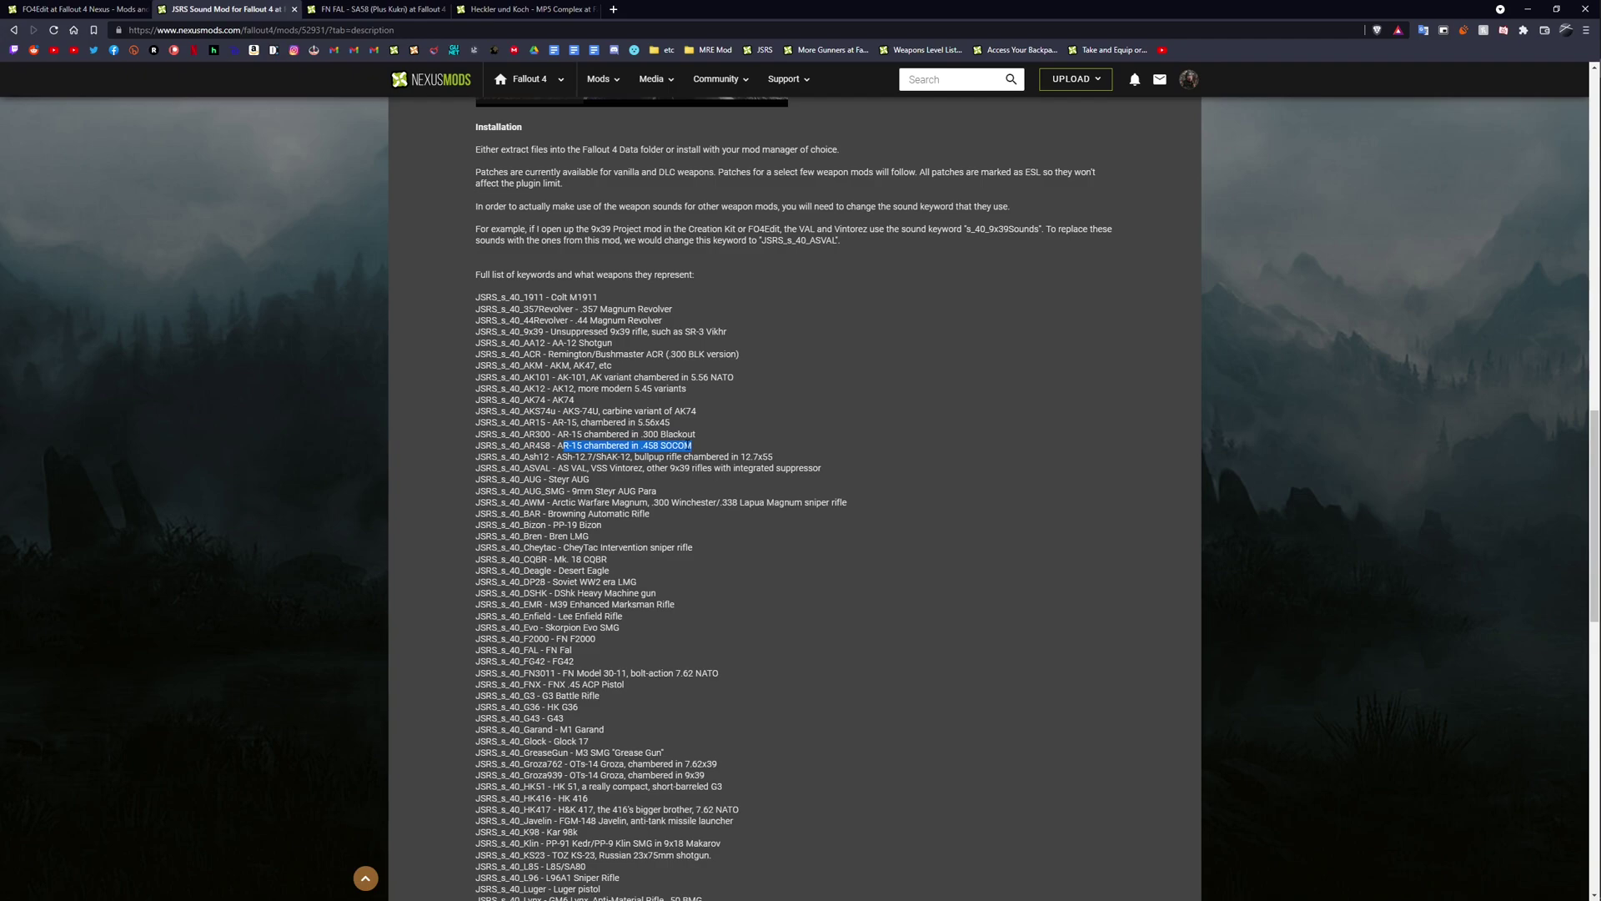
pyautogui.click(670, 425)
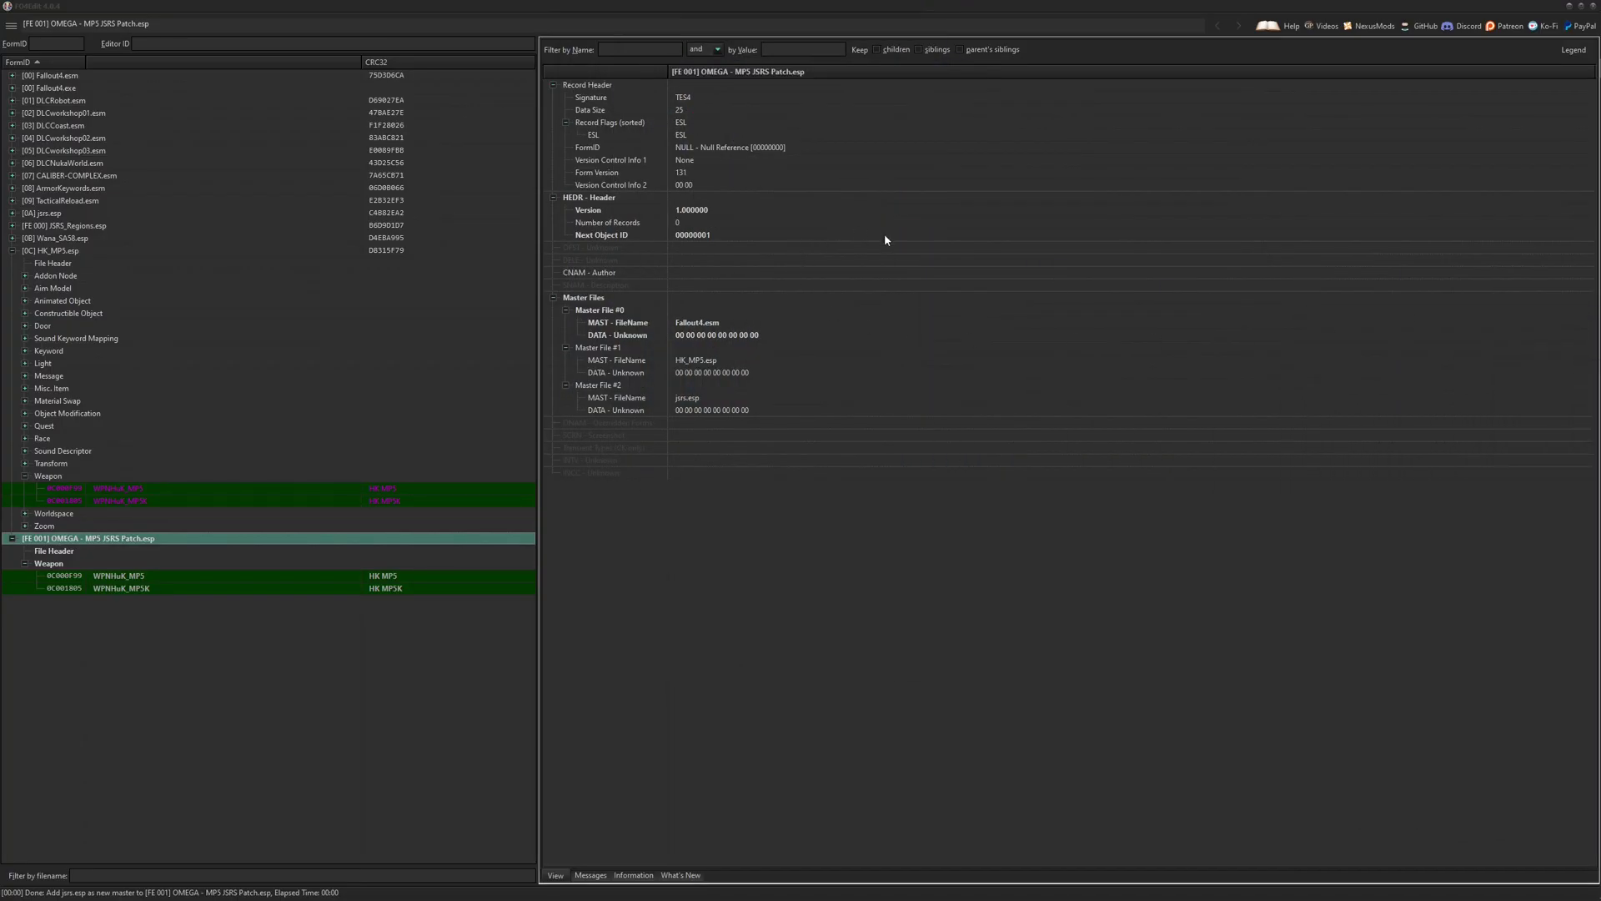
# In the WPNHuK_MP5 override, replace the s_40_HuK_MP5 keyword with JSRS_s_40_MP5.
pyautogui.click(396, 575)
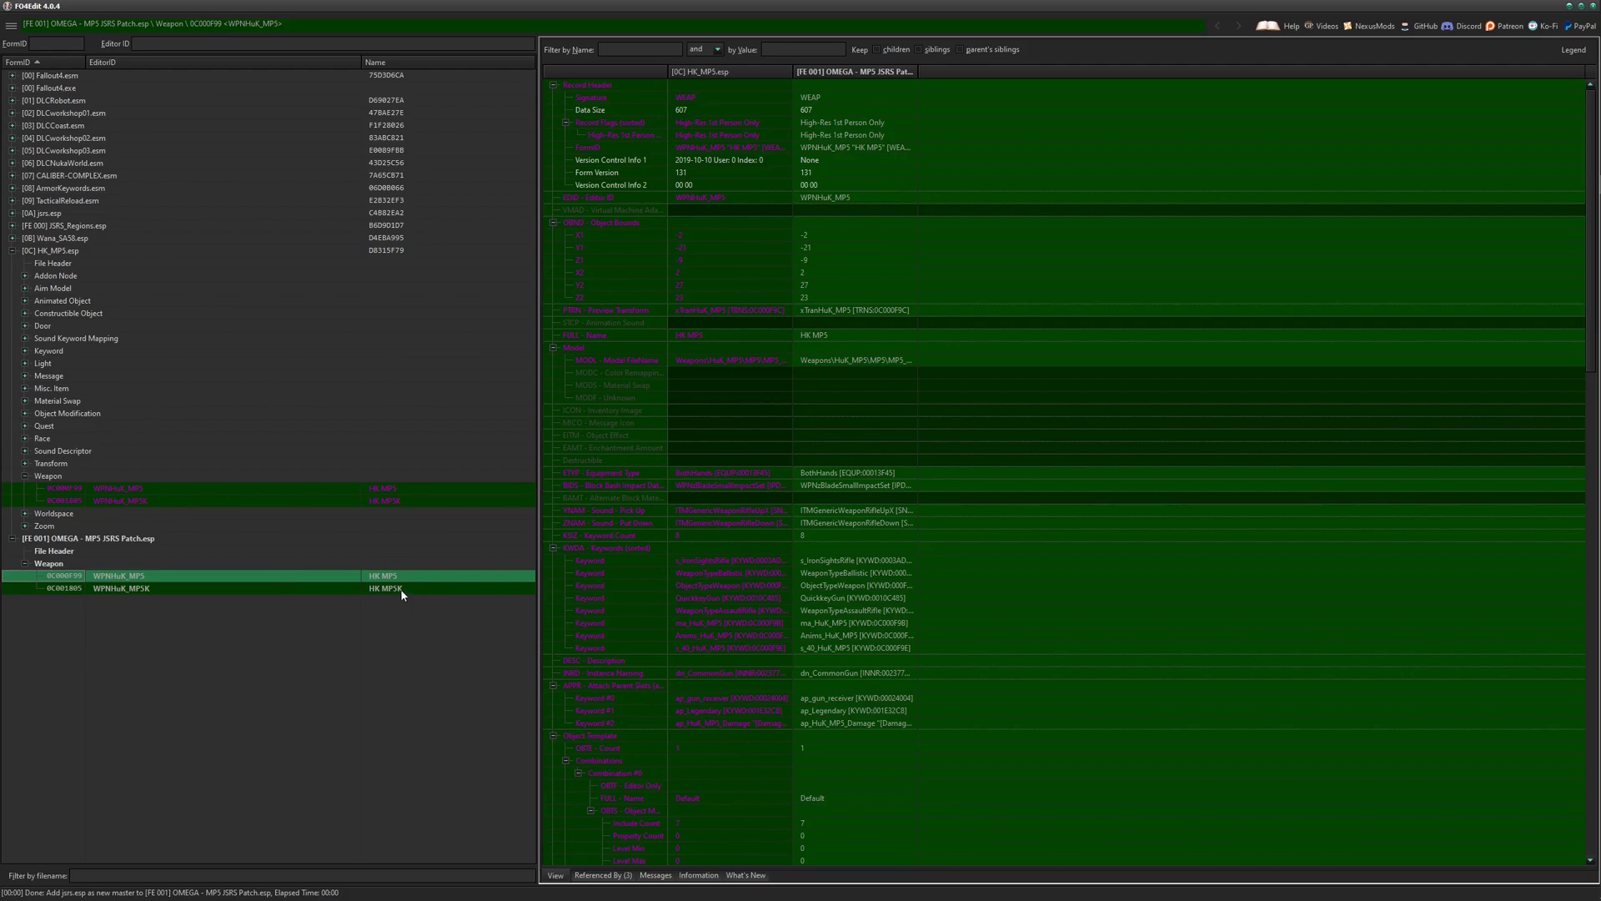
pyautogui.scroll(-1, 925, 536)
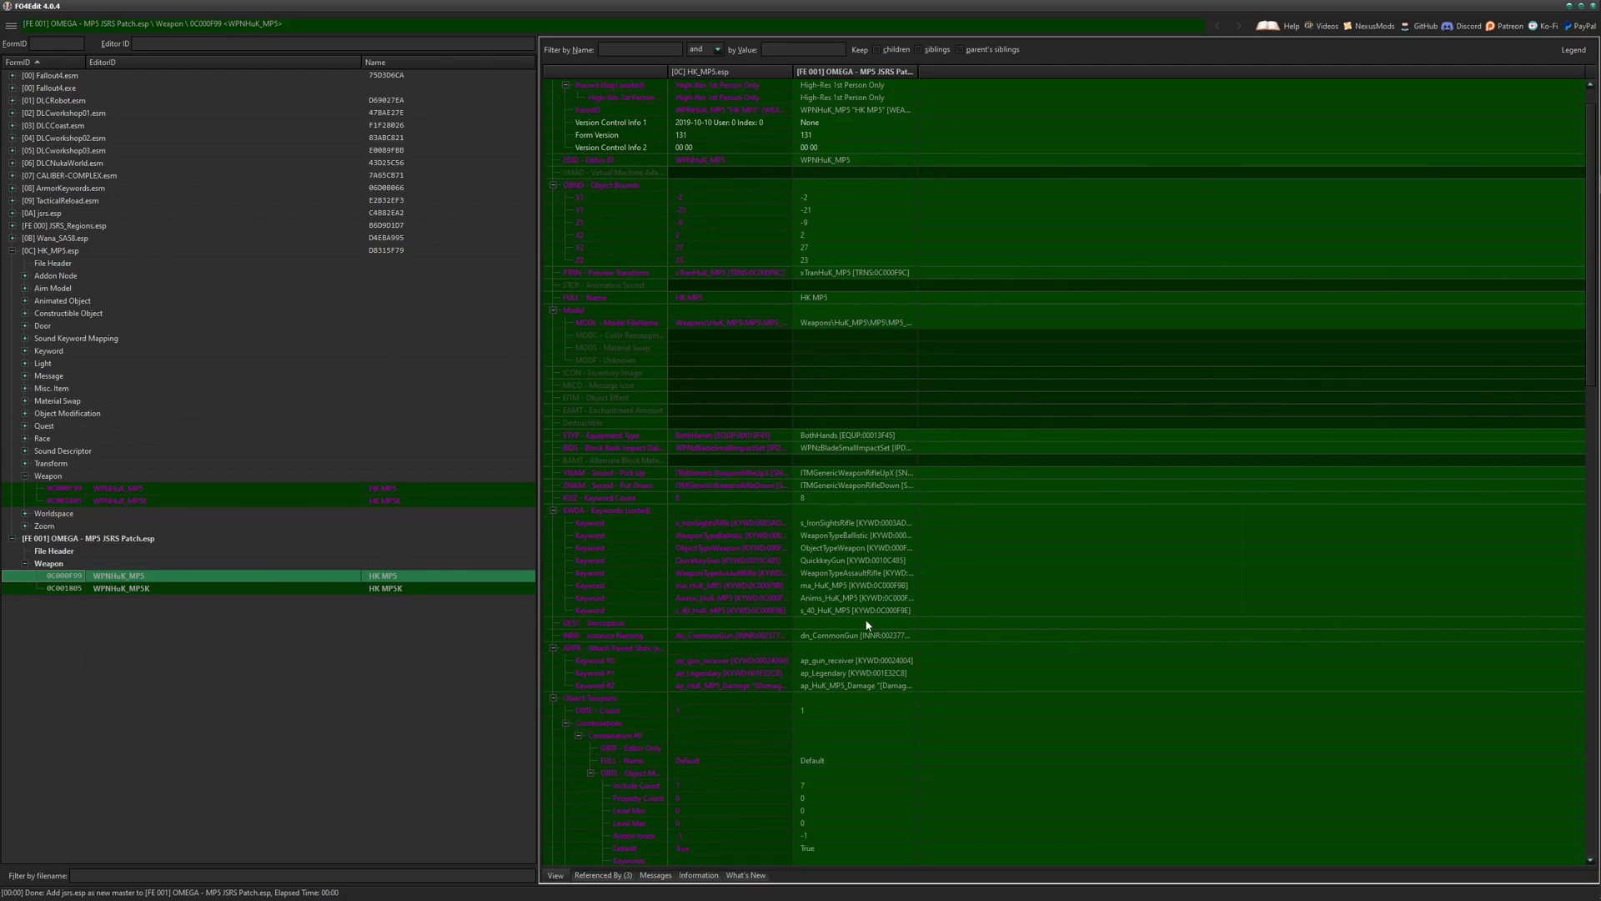
pyautogui.doubleClick(819, 612)
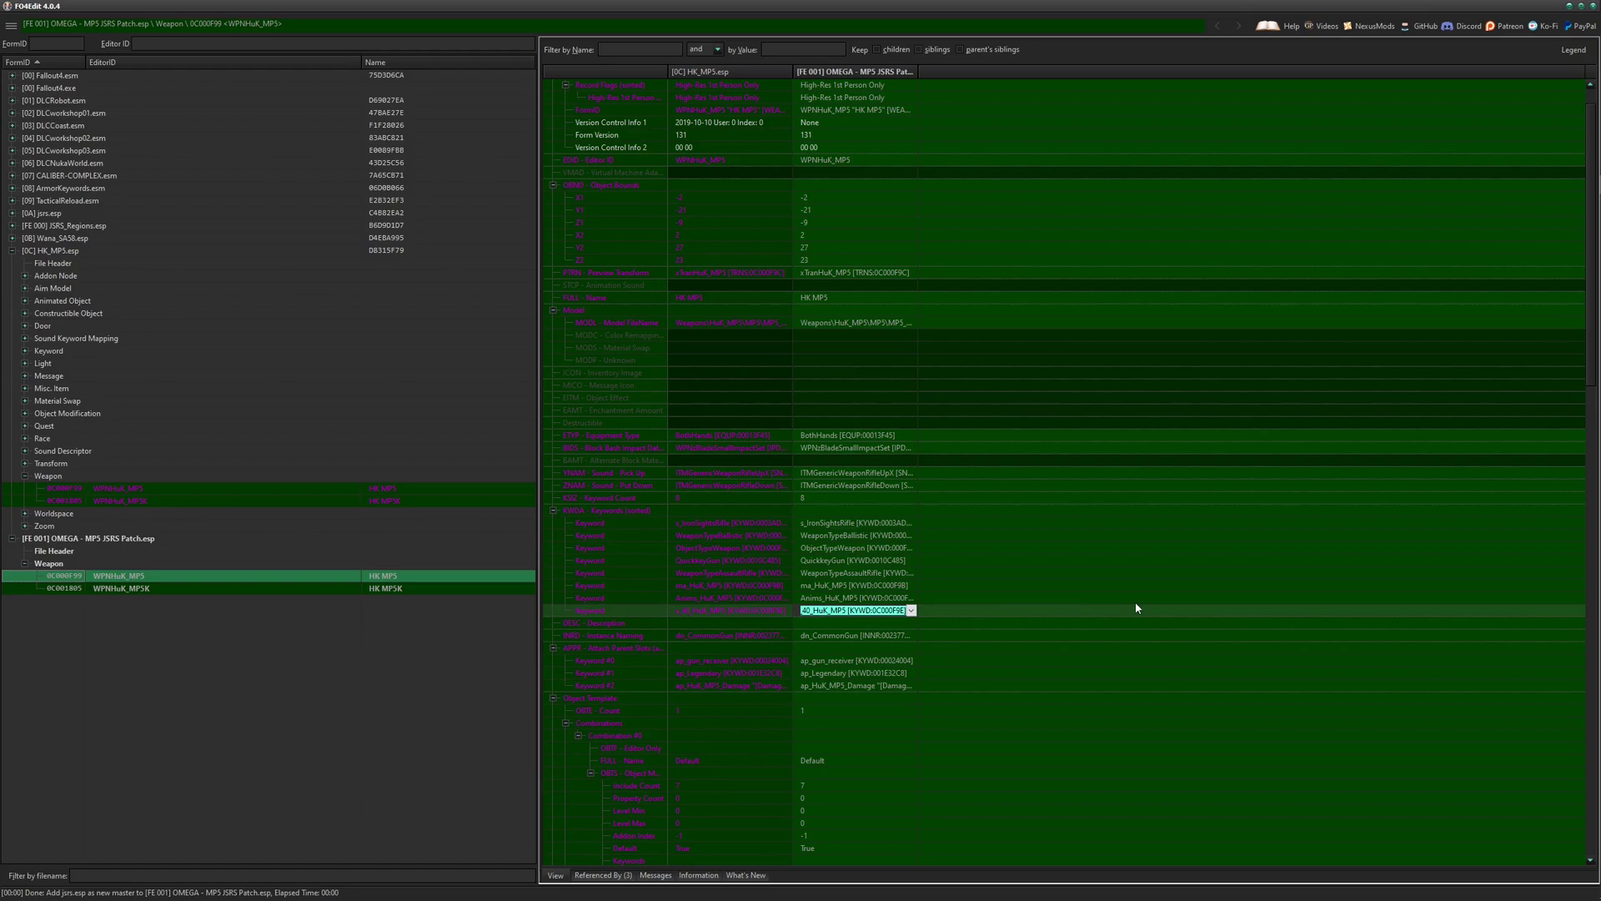
pyautogui.write('jsrs_s_')
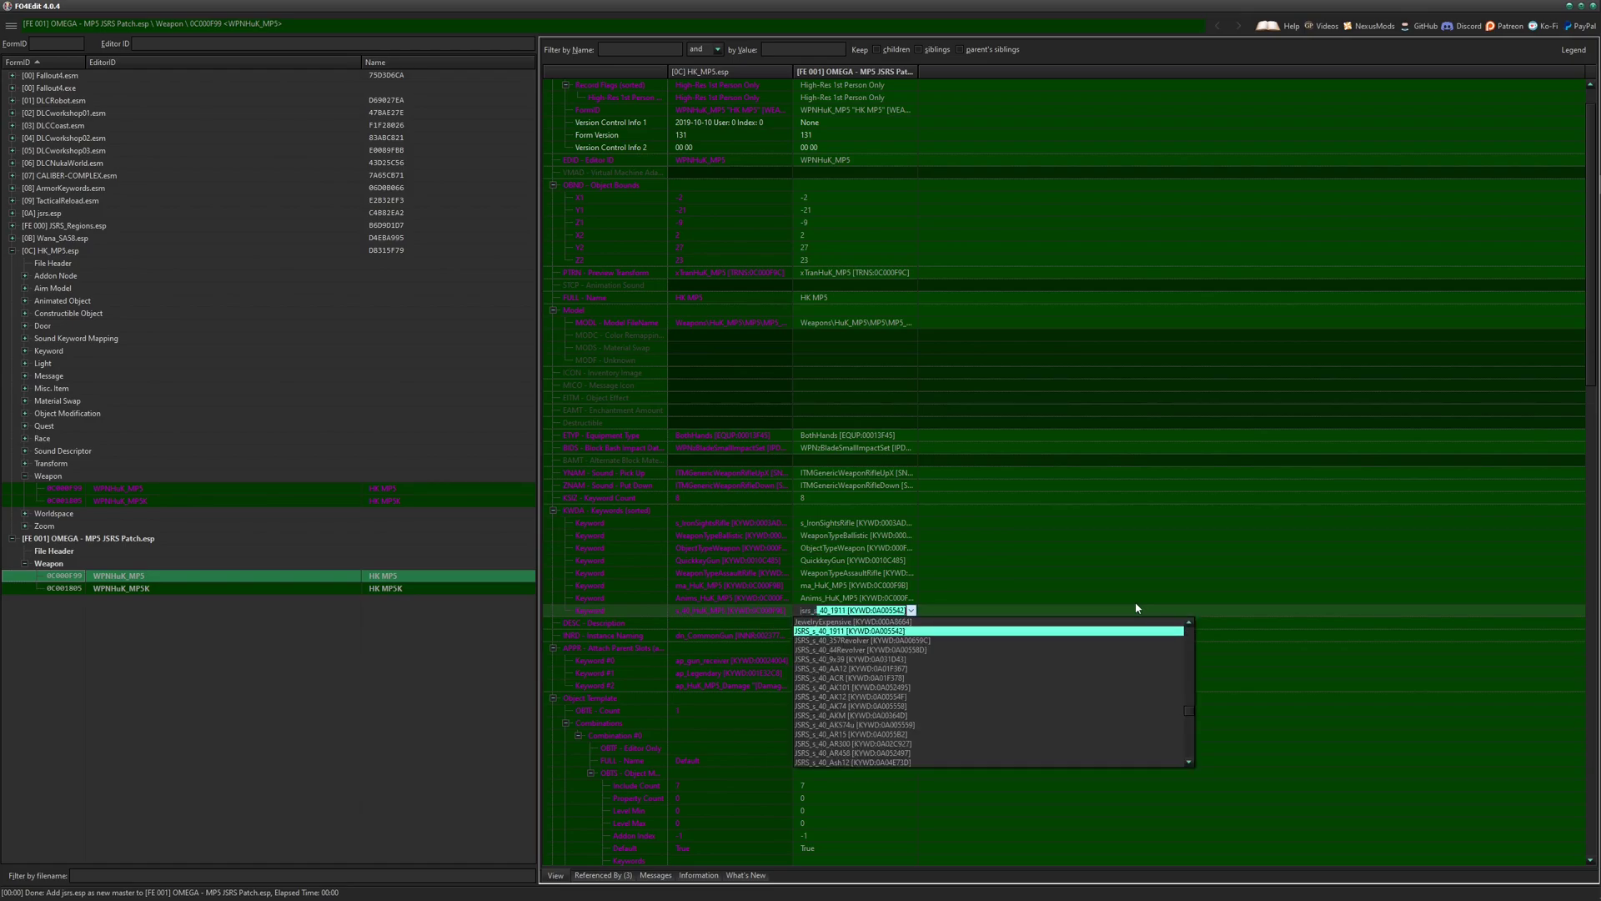
pyautogui.write('40_mp5')
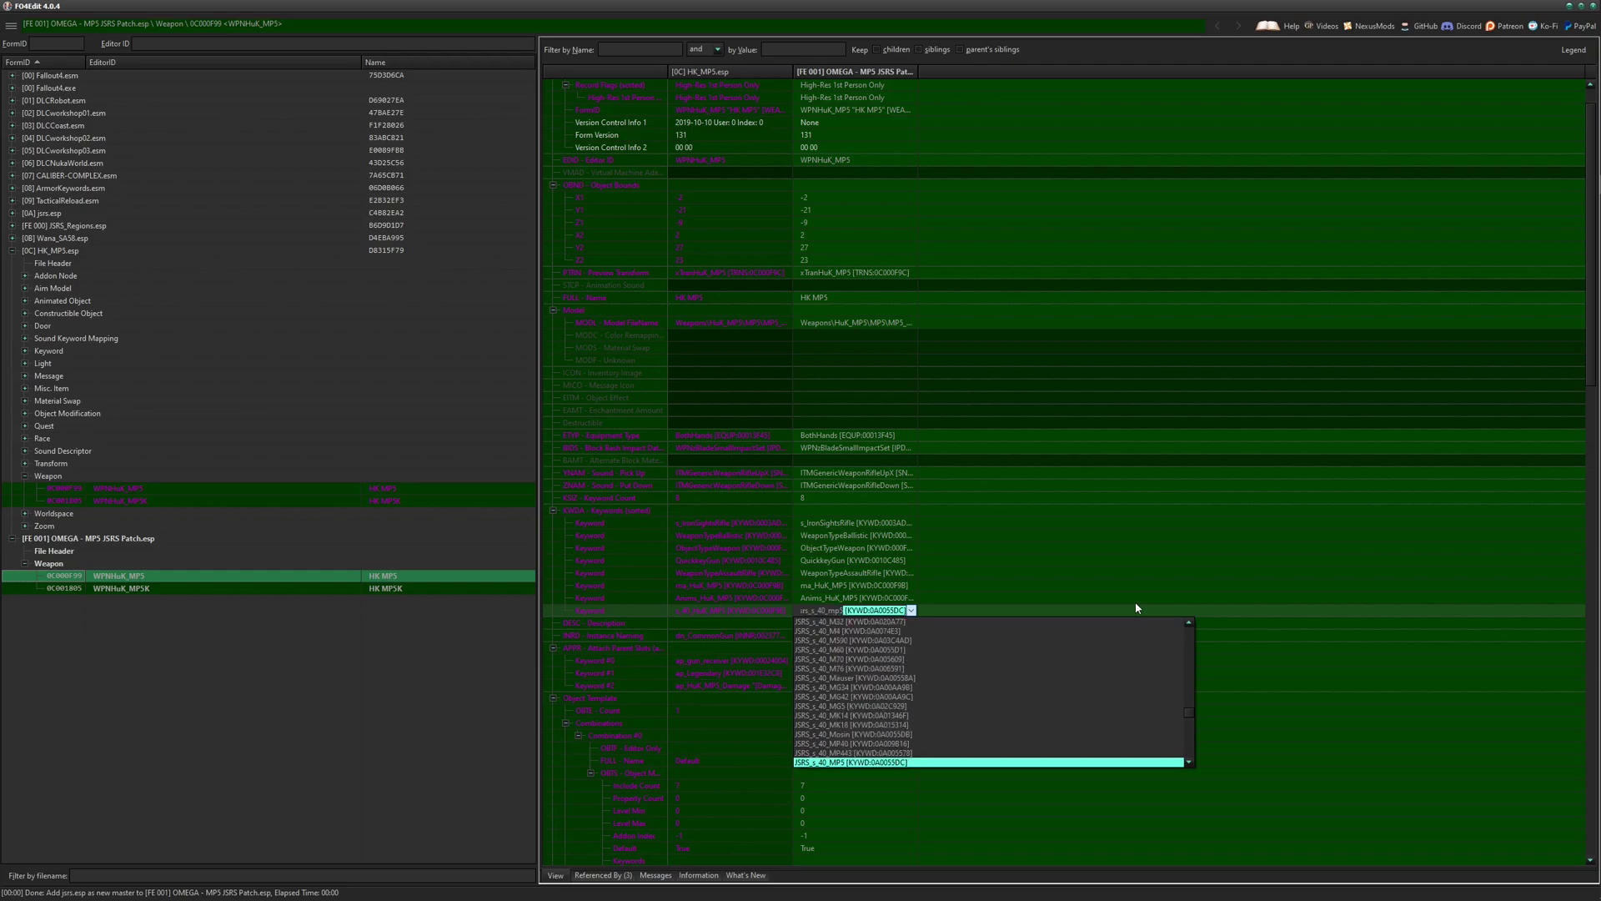
pyautogui.press('Return')
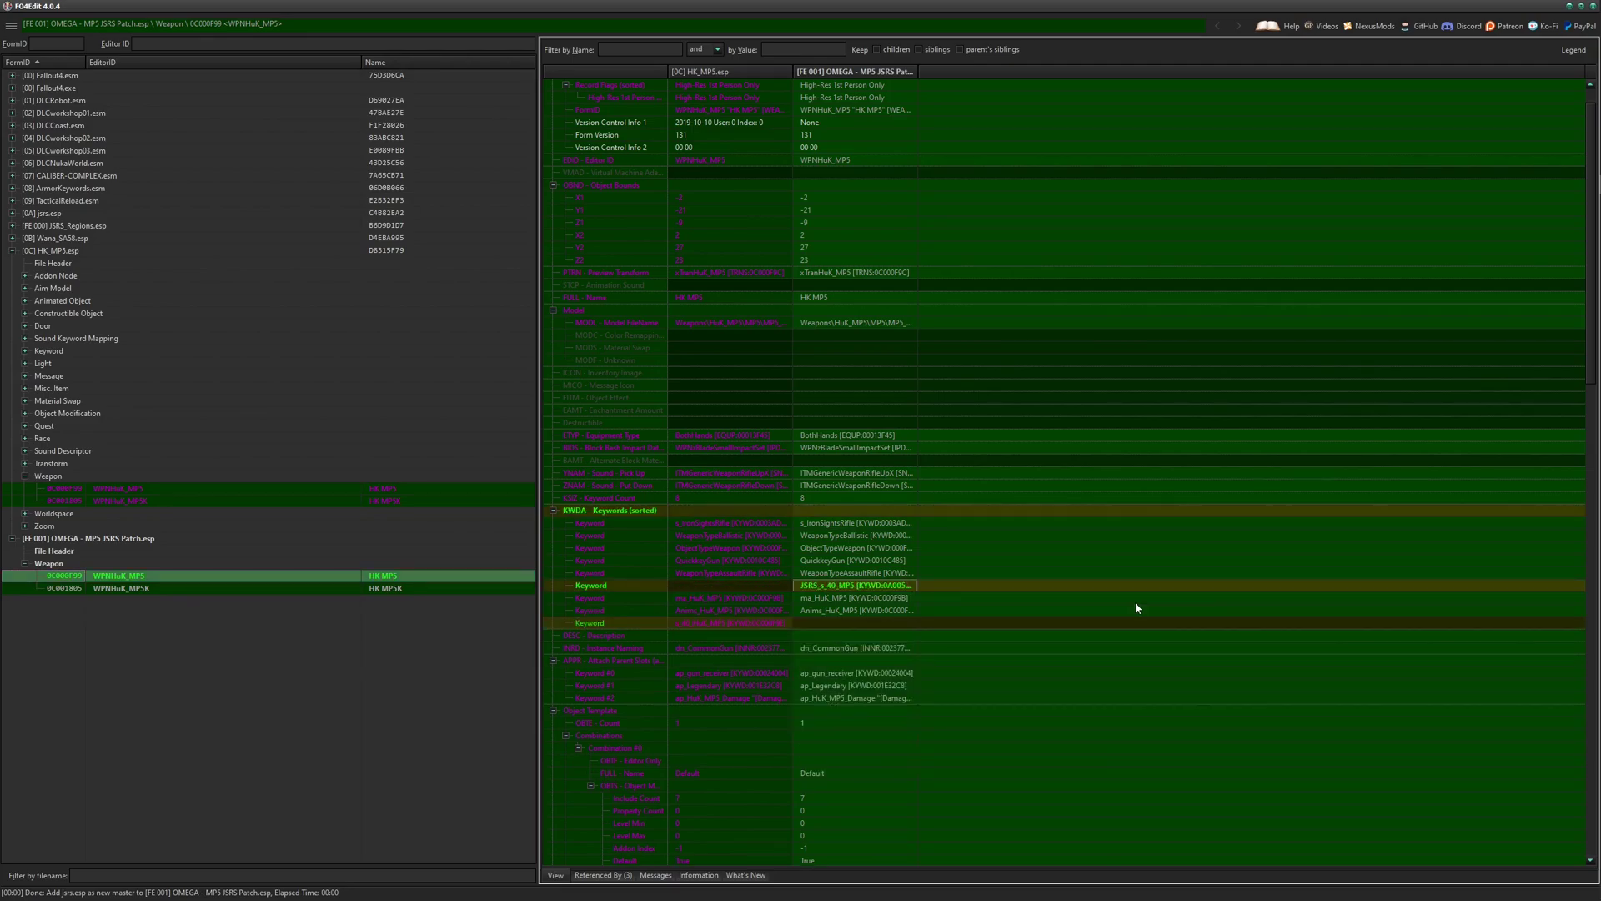
# In the WPNHuK_MP5K override, replace the s_40_HuK_MP5 keyword with JSRS_s_40_MP5.
pyautogui.click(513, 589)
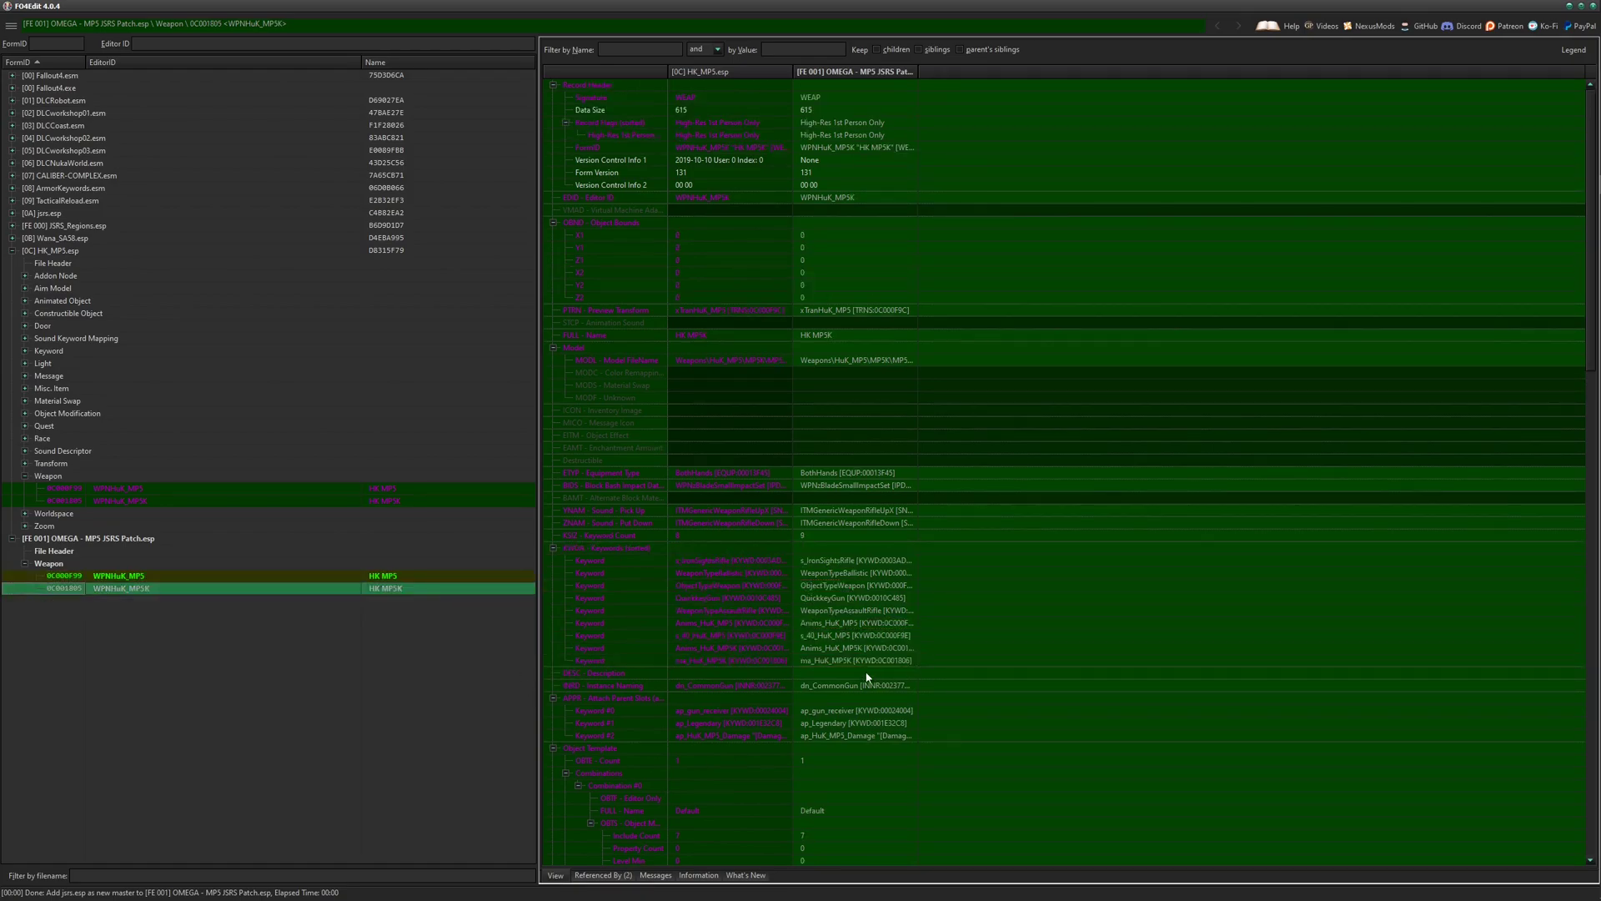
pyautogui.doubleClick(844, 638)
pyautogui.write('jsr')
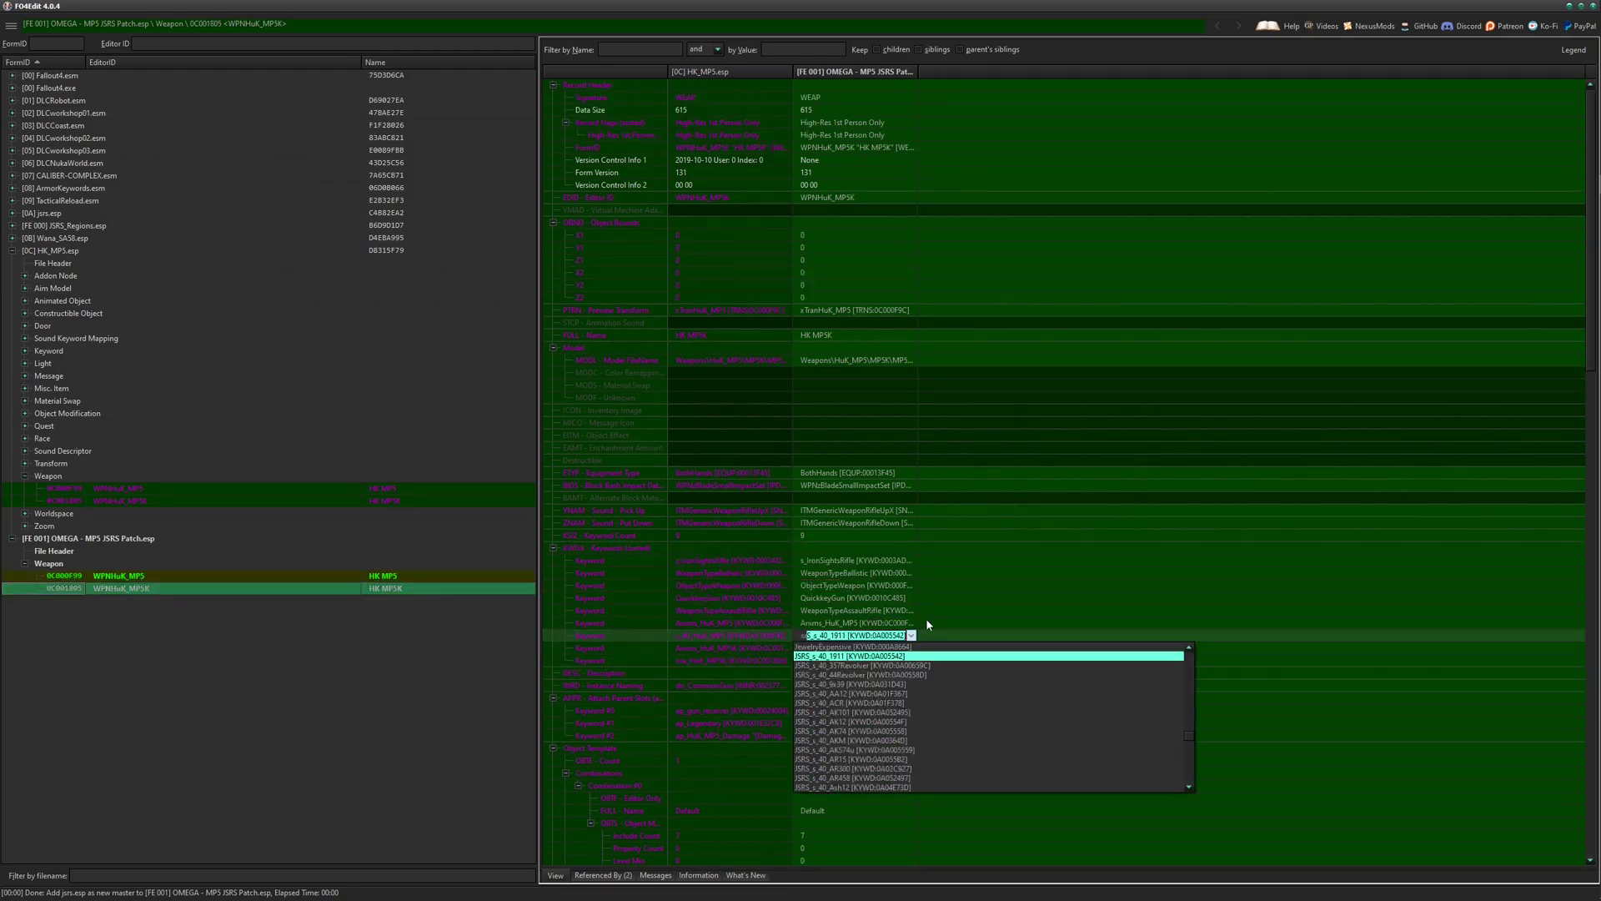
pyautogui.write('s_s')
pyautogui.write('_40')
pyautogui.write('_mp5')
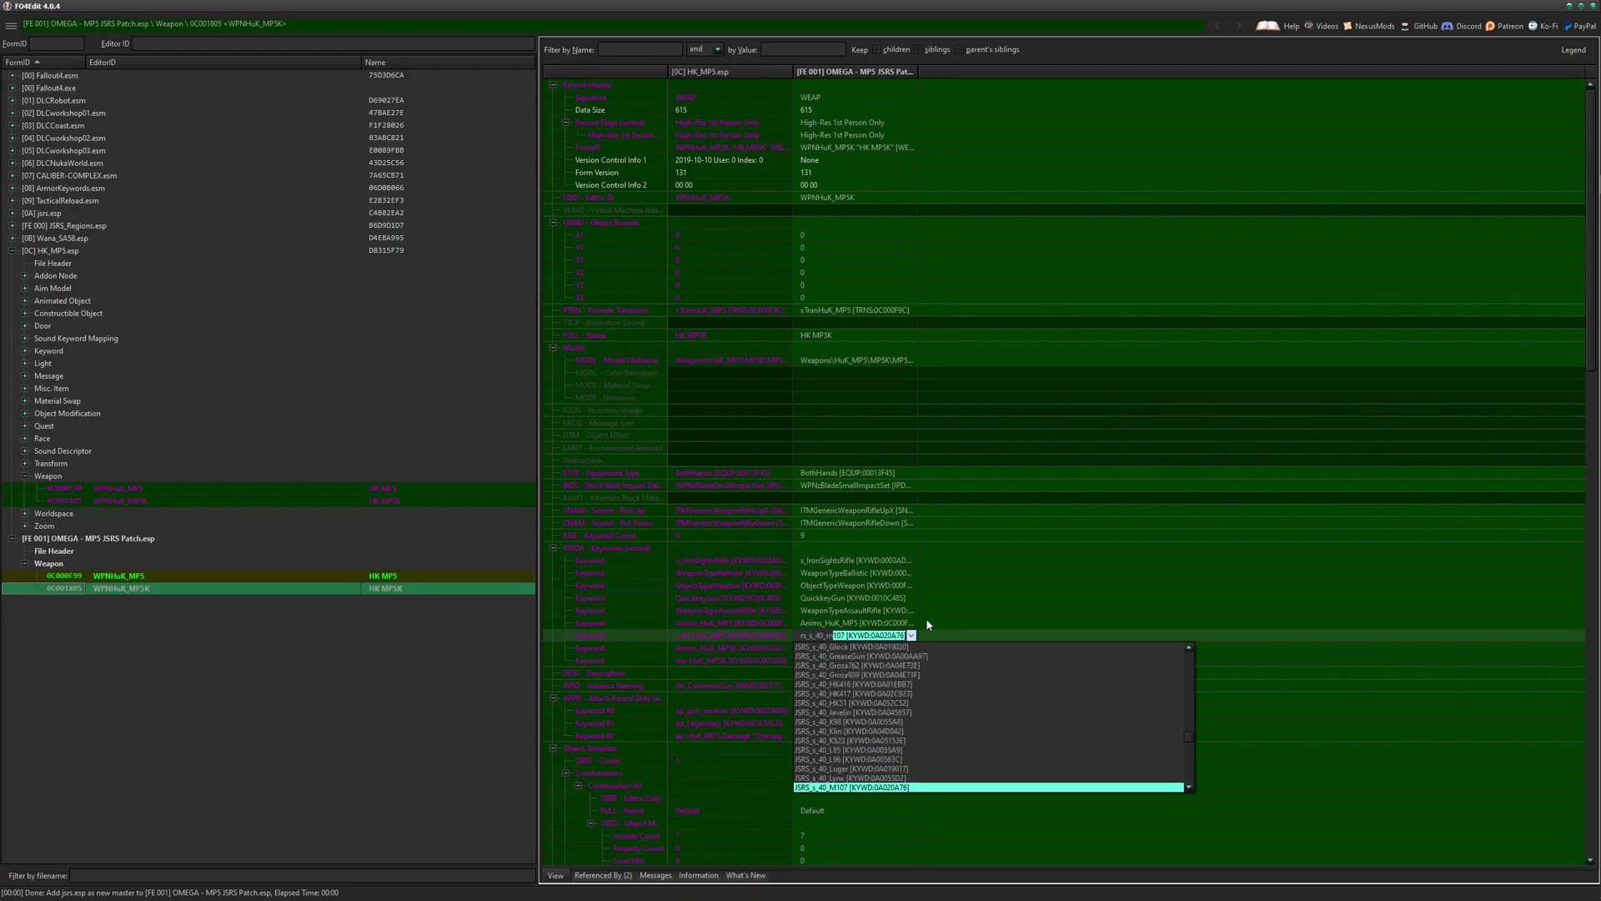
pyautogui.press('Return')
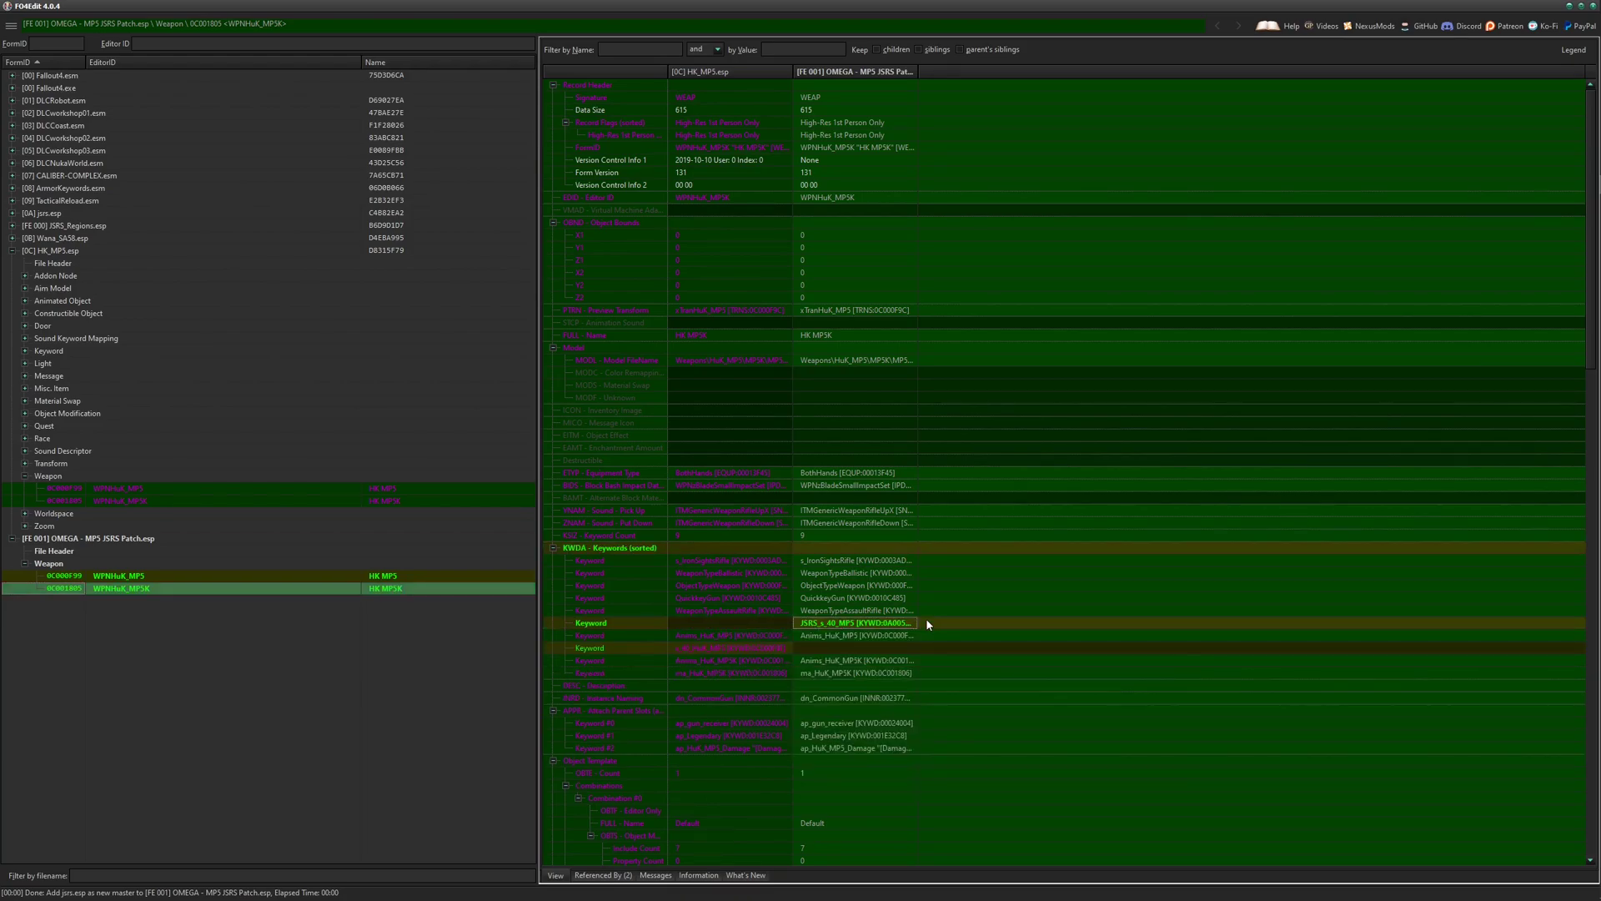